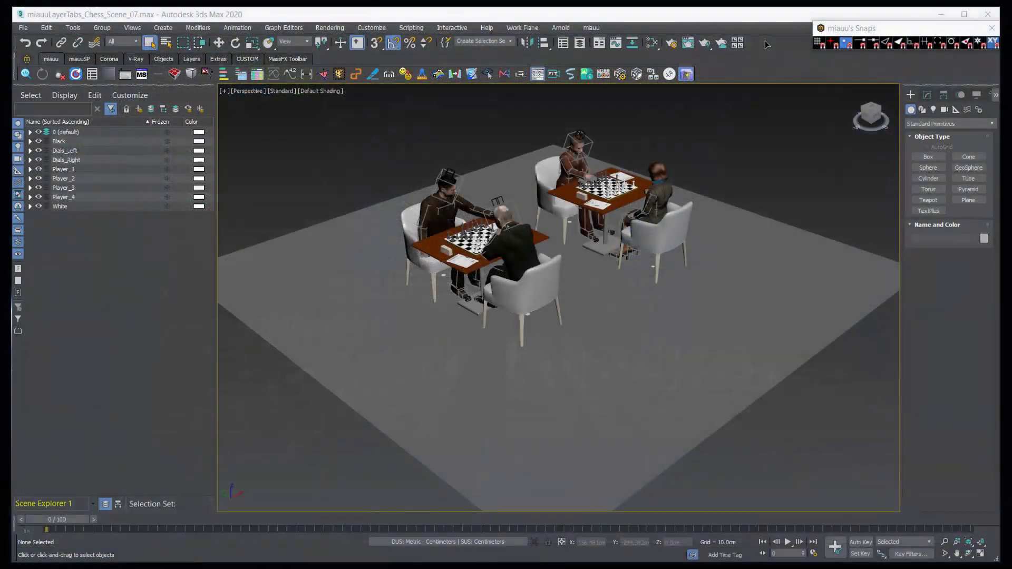
Add the miauu's Layer States action from the miauuLayerStates category to the custom toolbar and finish customizing the user interface
right_click(766, 44)
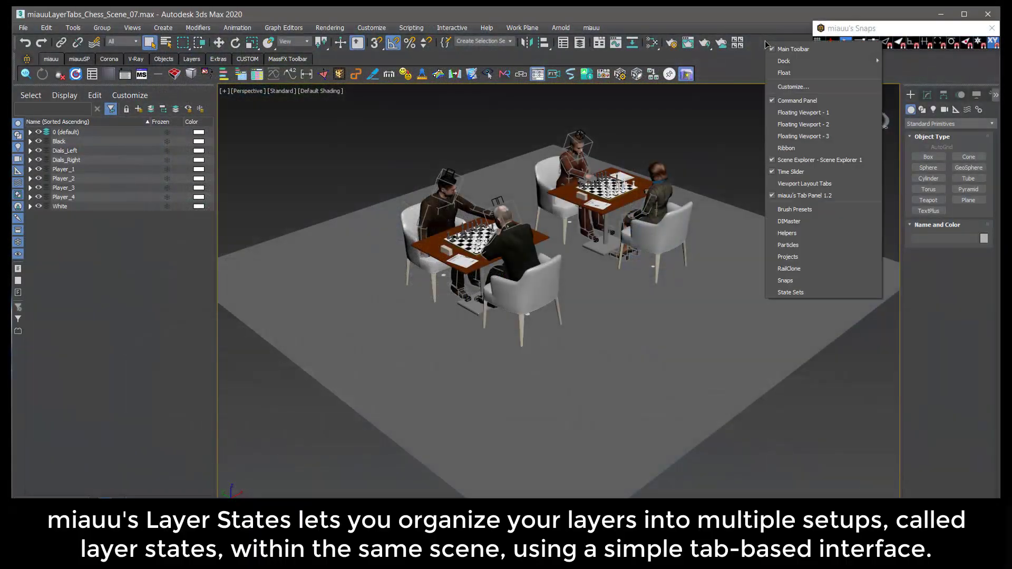
click(797, 79)
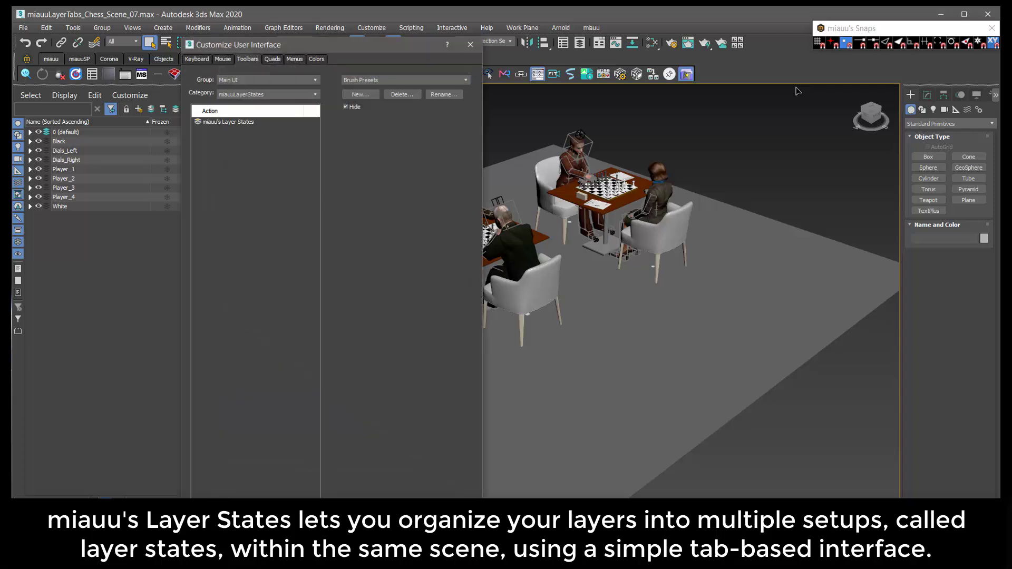
click(253, 95)
click(255, 104)
drag(232, 121, 477, 133)
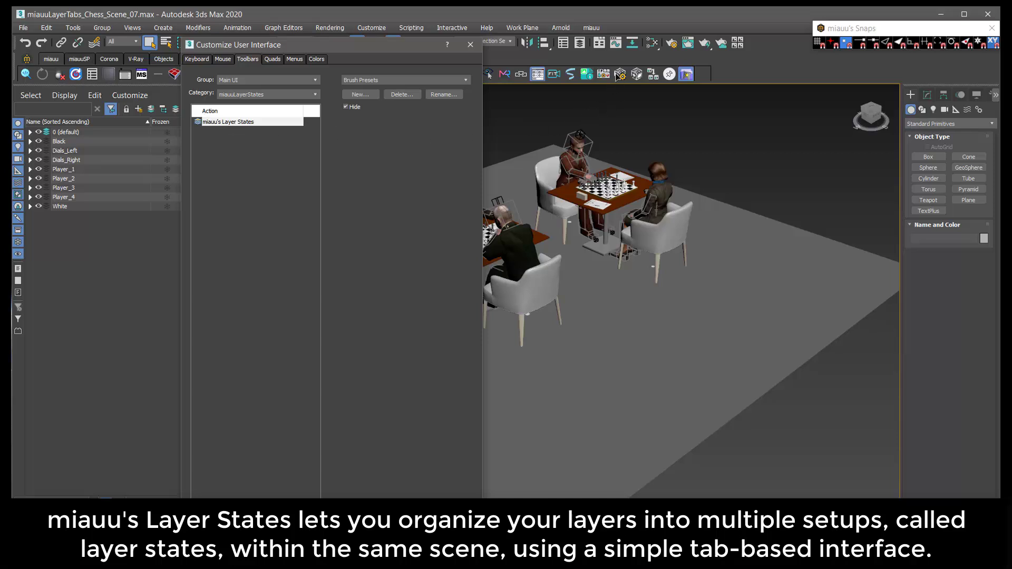
drag(617, 75, 618, 75)
click(470, 44)
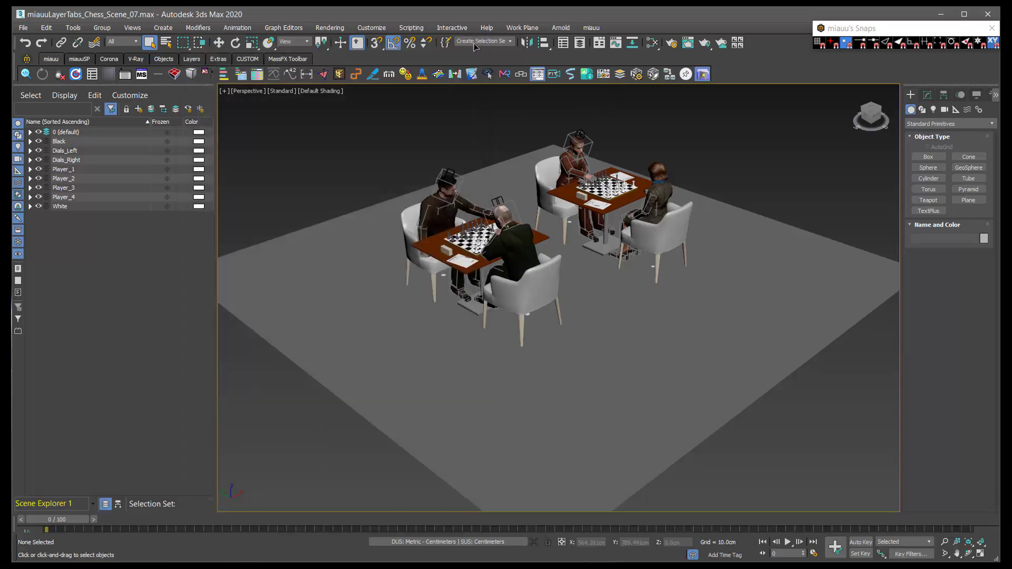
Launch miauu's Layer States as a floating panel, move it to the upper part of the viewport, and exit it
click(620, 75)
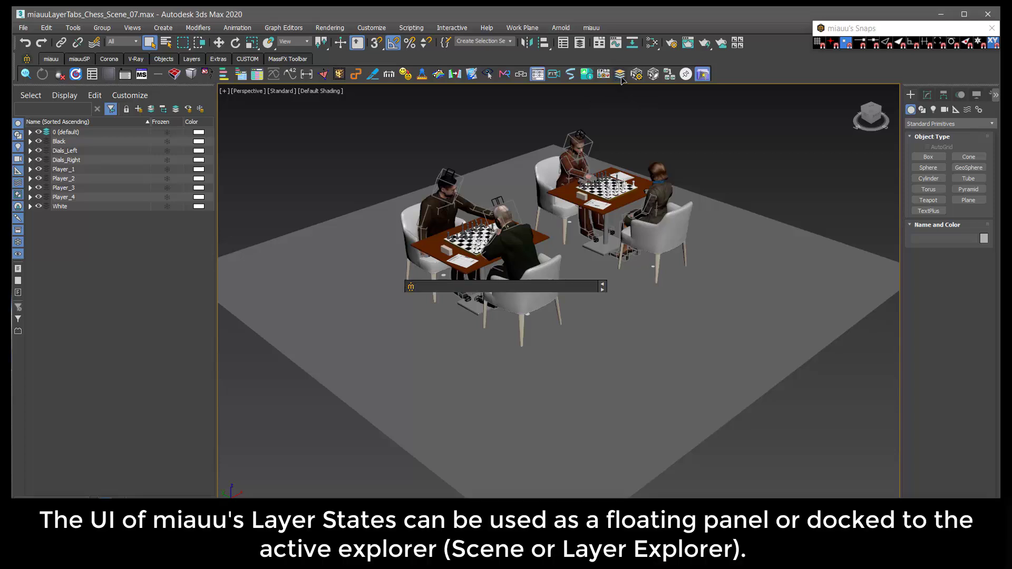
drag(559, 290, 268, 129)
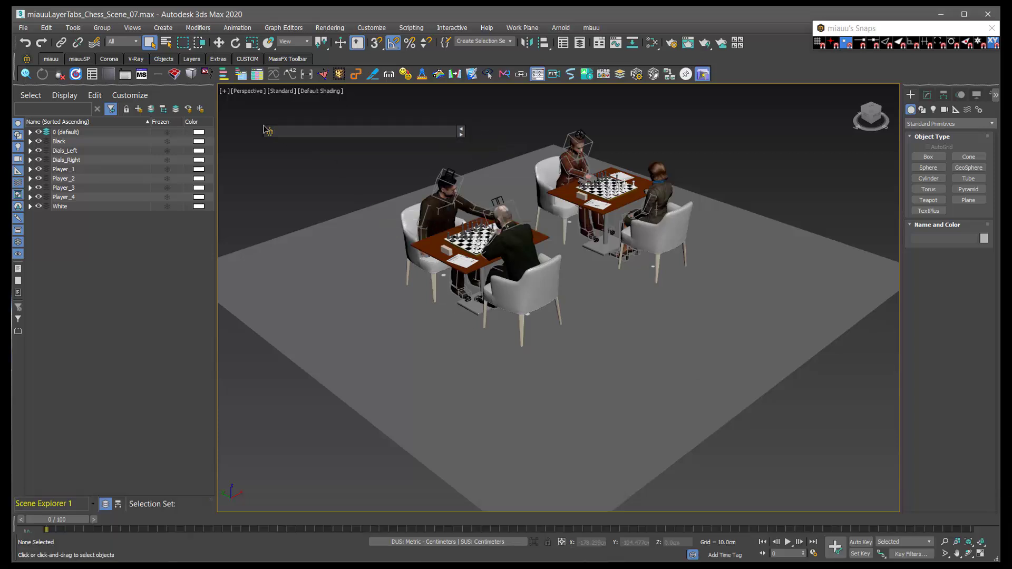
right_click(403, 133)
click(425, 229)
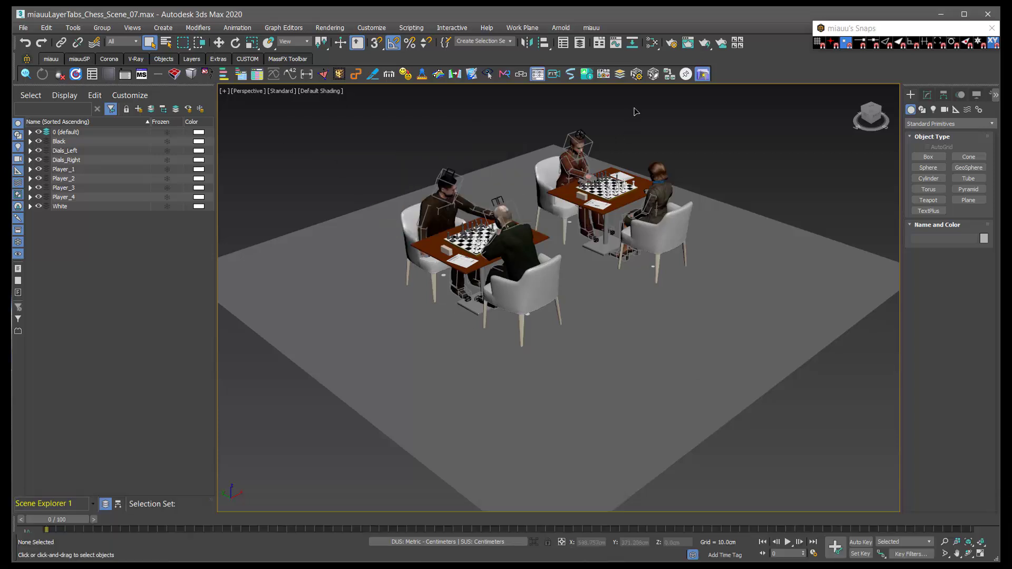
Launch miauu's Layer States again and dock it to the active explorer
click(620, 75)
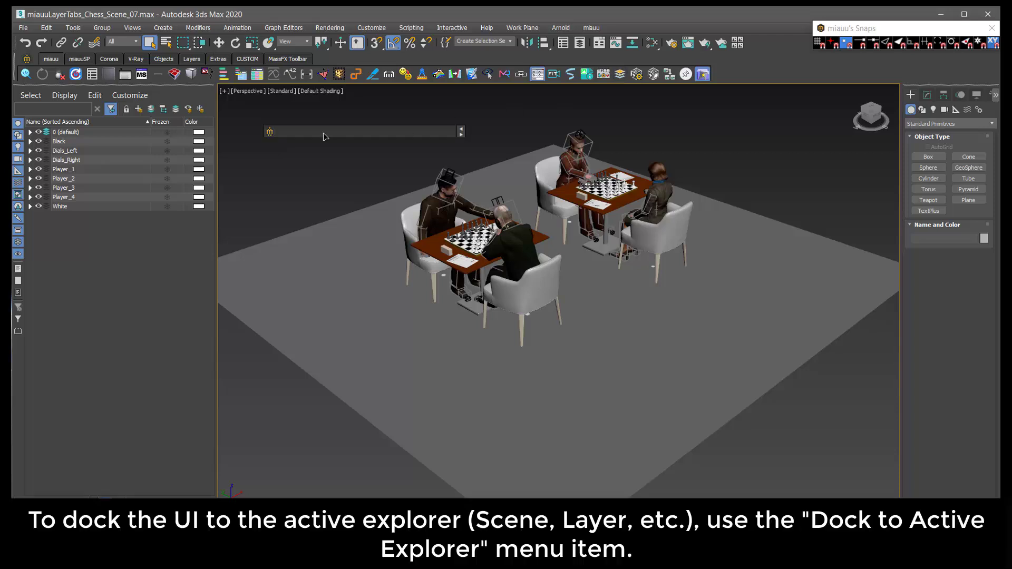
right_click(324, 133)
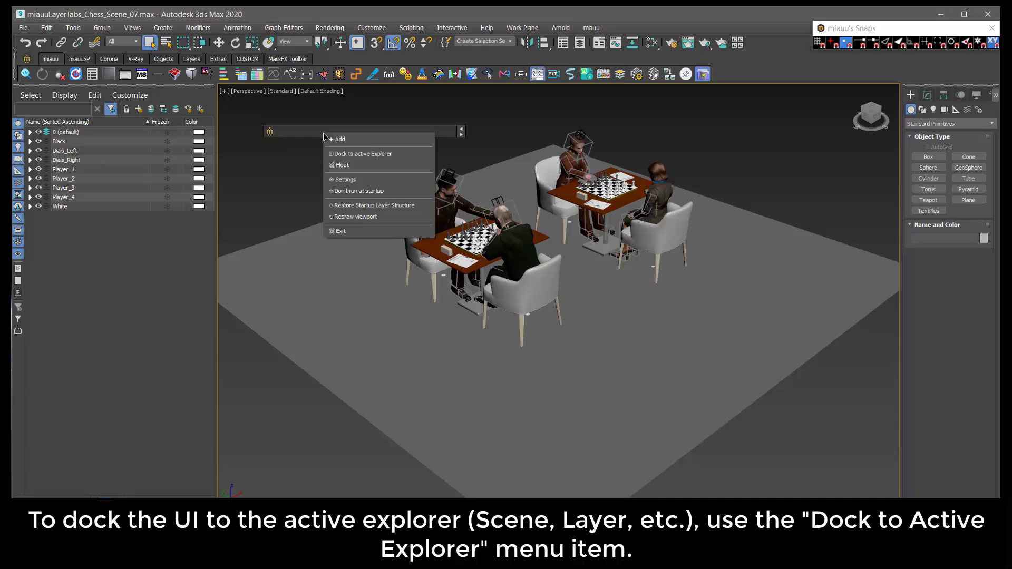
click(393, 156)
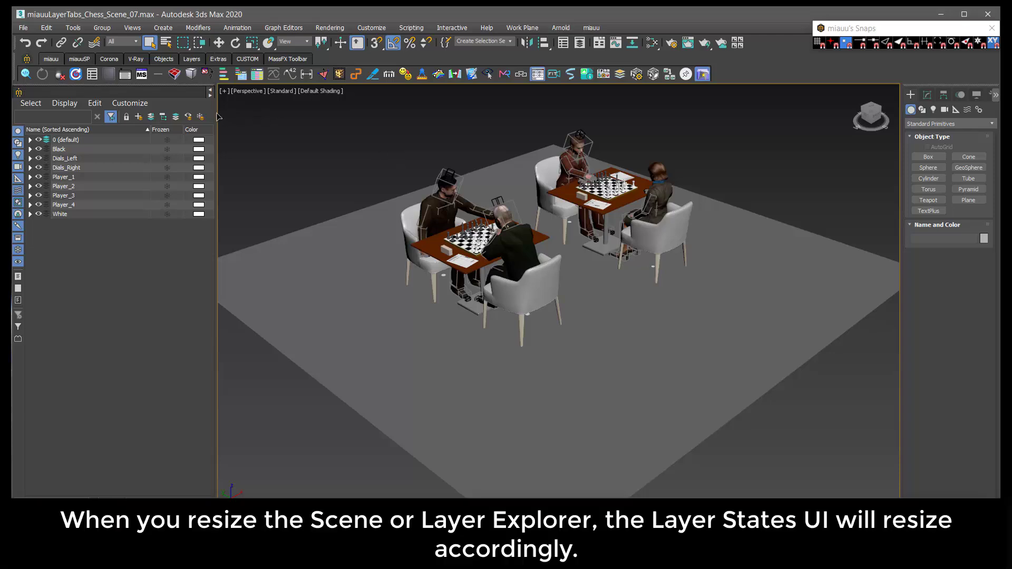
Resize and undock the Scene Explorer with its attached Layer States bar, and dock it back beside the viewport
drag(216, 117, 422, 130)
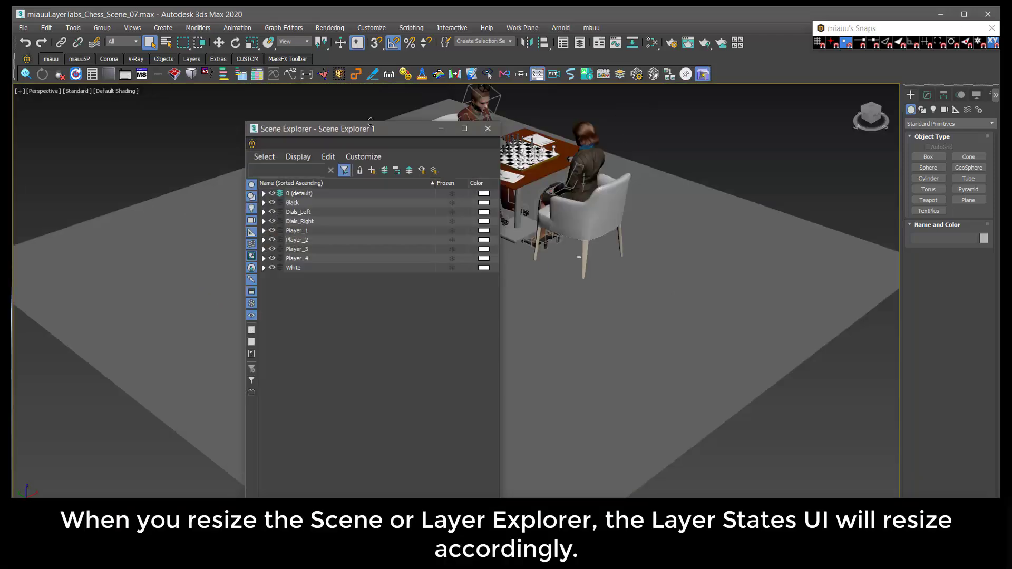
drag(317, 126, 316, 213)
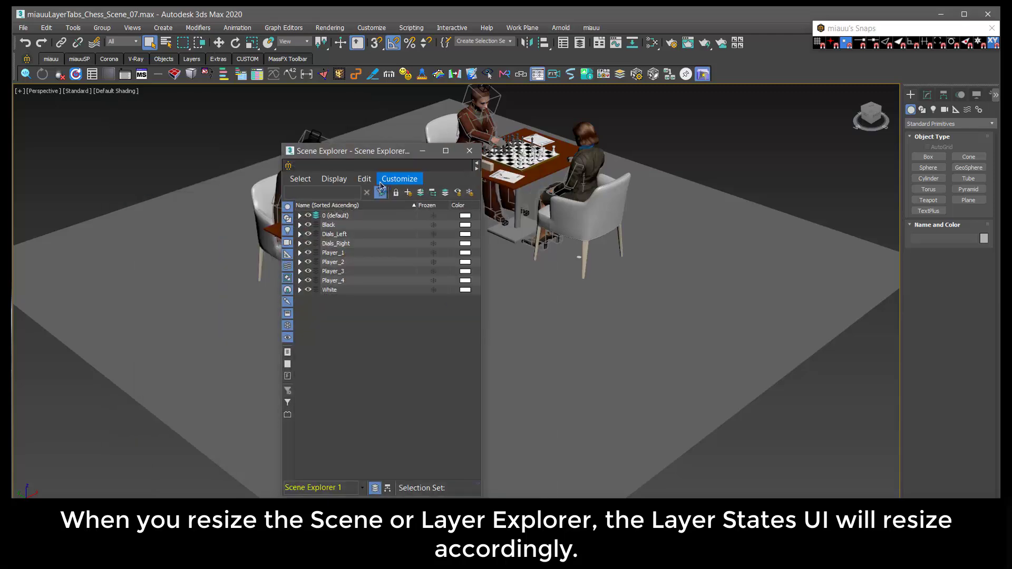
right_click(373, 154)
mouse_move(401, 221)
click(452, 245)
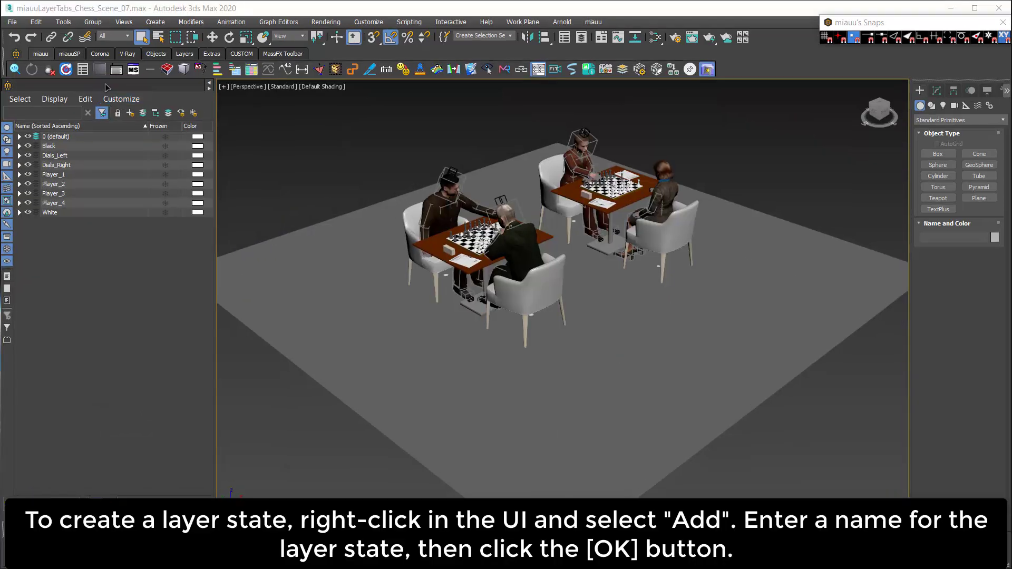
Create a new layer state named Main
right_click(104, 88)
click(120, 90)
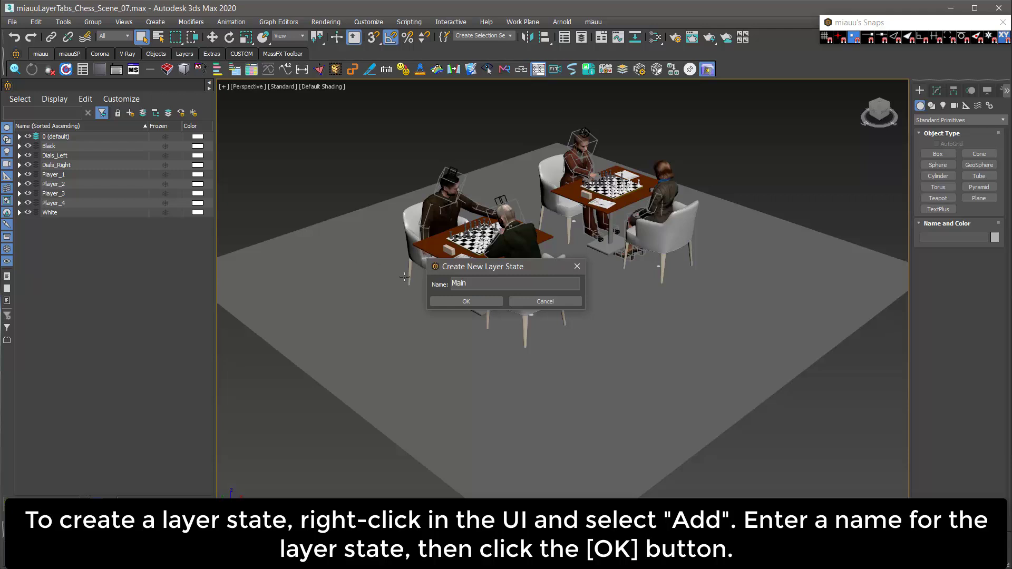
click(467, 301)
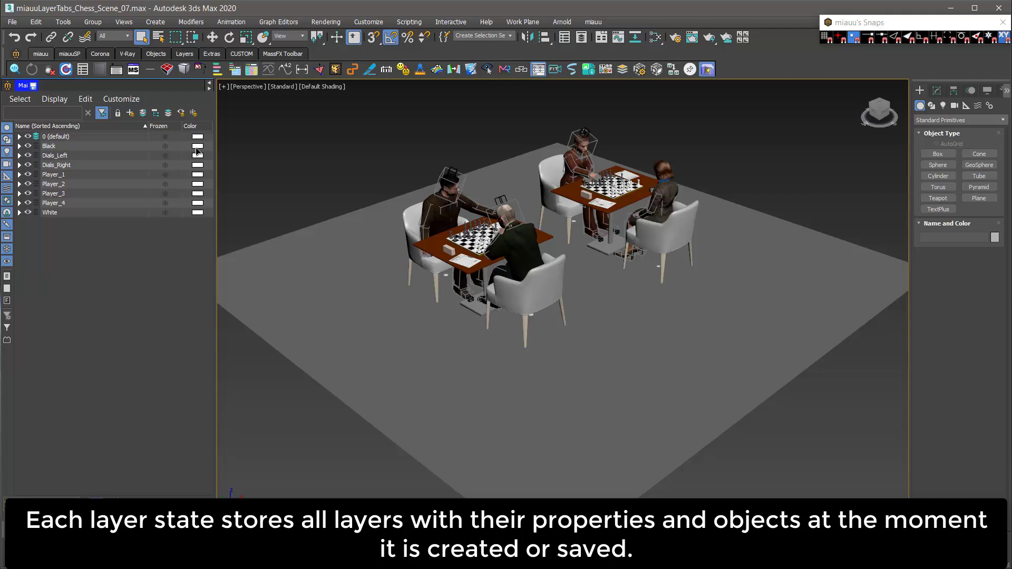
Examine the objects contained in the Black layer and collapse the layer again
click(19, 146)
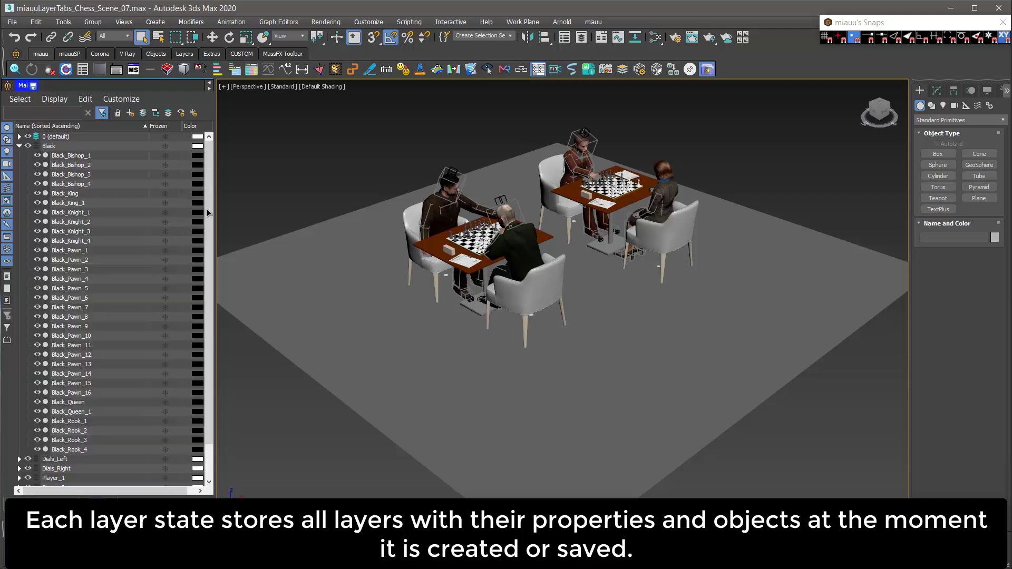
scroll(209, 293, down, 2)
scroll(209, 293, up, 2)
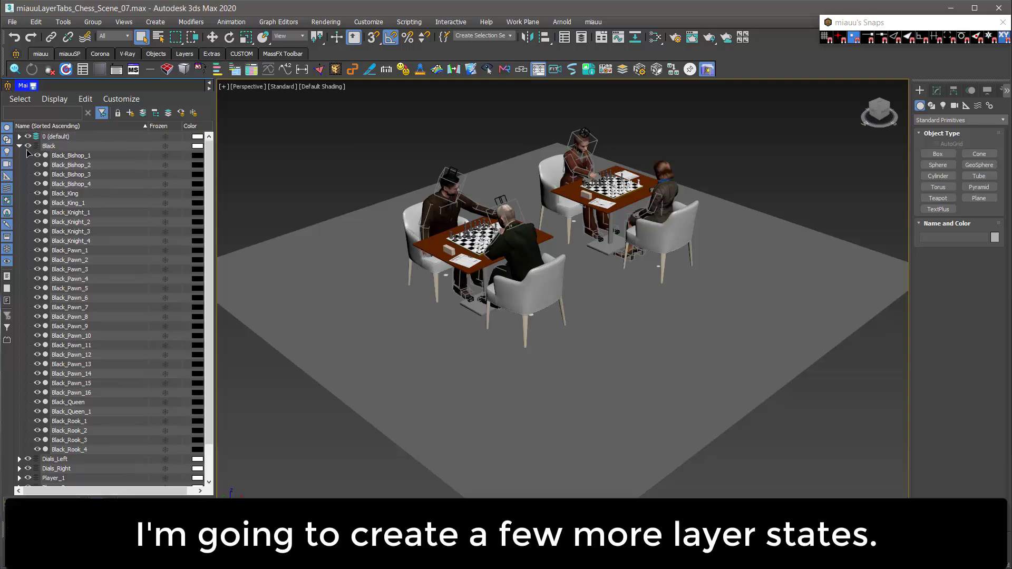
click(20, 147)
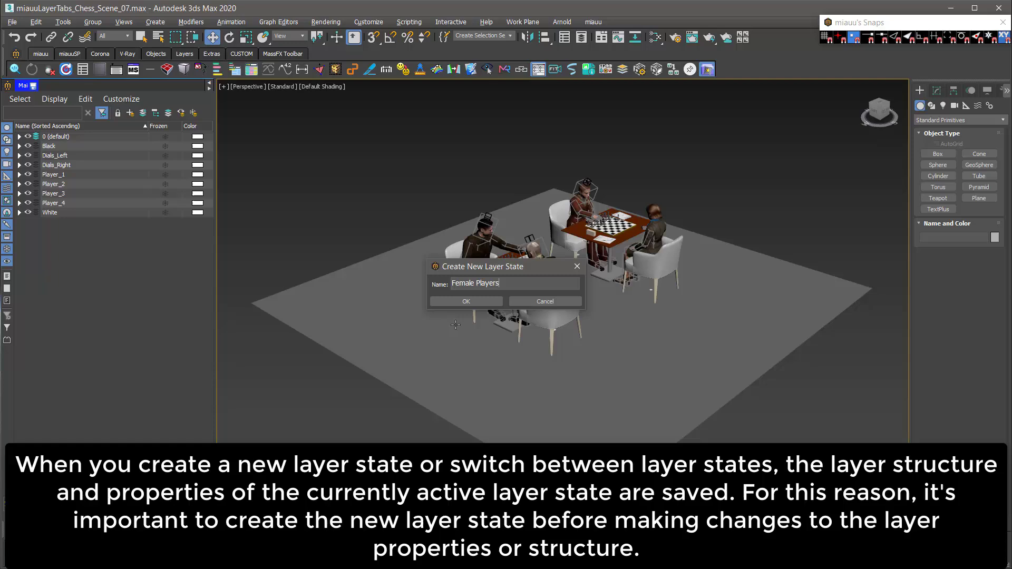
Create a new layer state named Female Players
key(Return)
click(20, 241)
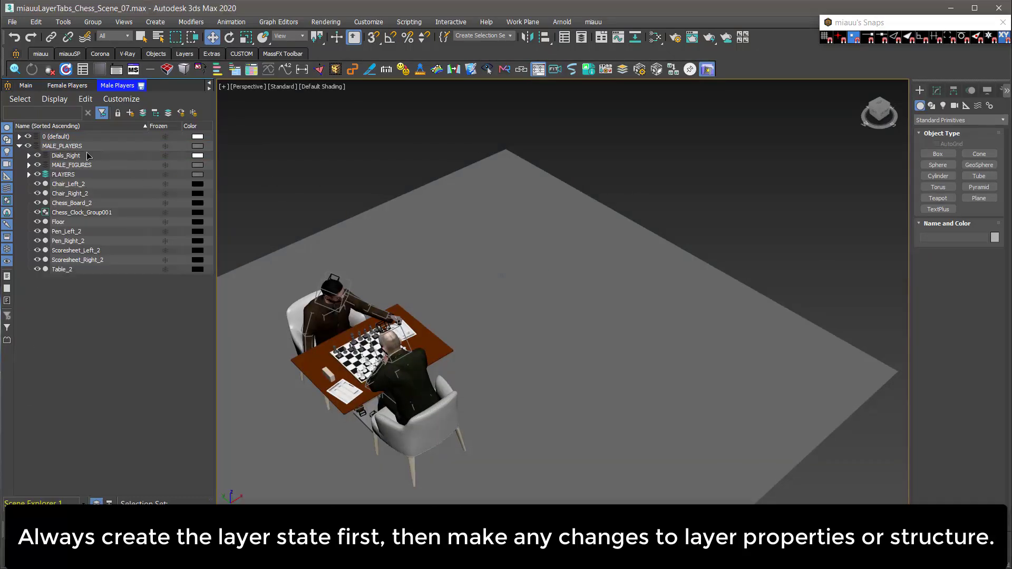
In the Male Players layer state, set the color of the MALE_PLAYERS layer and its contents to blue
key(ctrl+a)
click(197, 232)
click(277, 293)
click(388, 373)
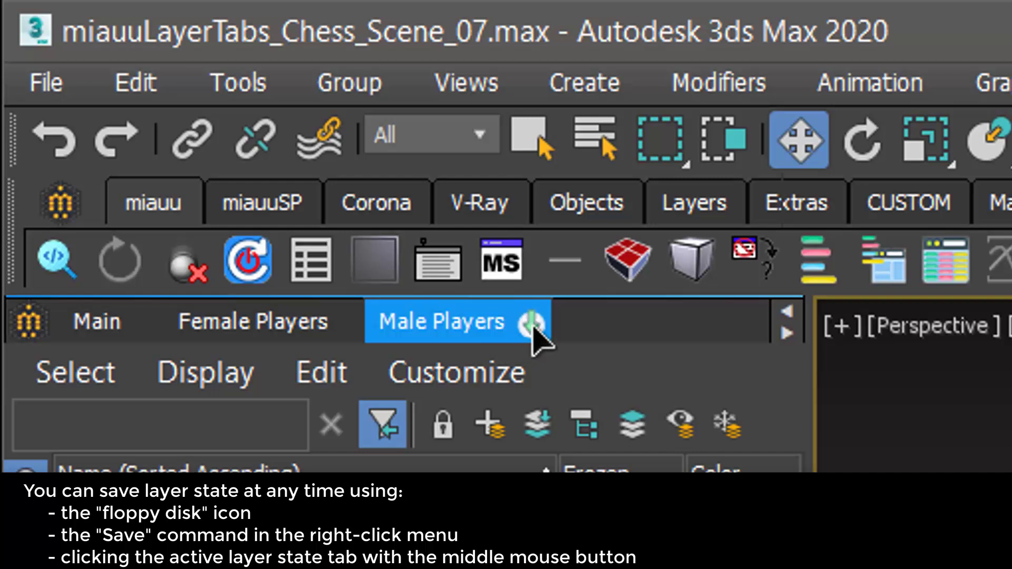
Save the Male Players layer state
click(532, 325)
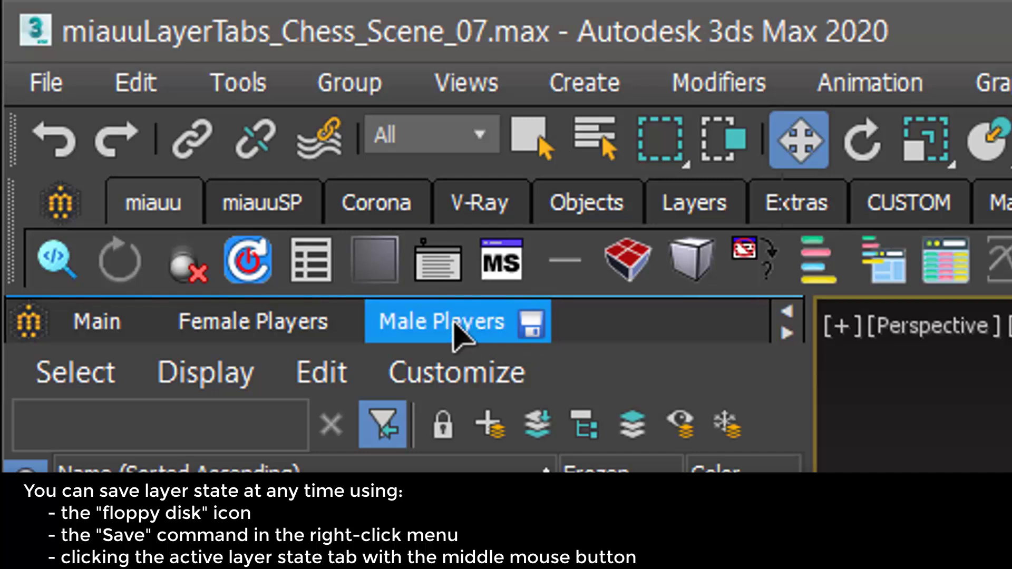
right_click(456, 327)
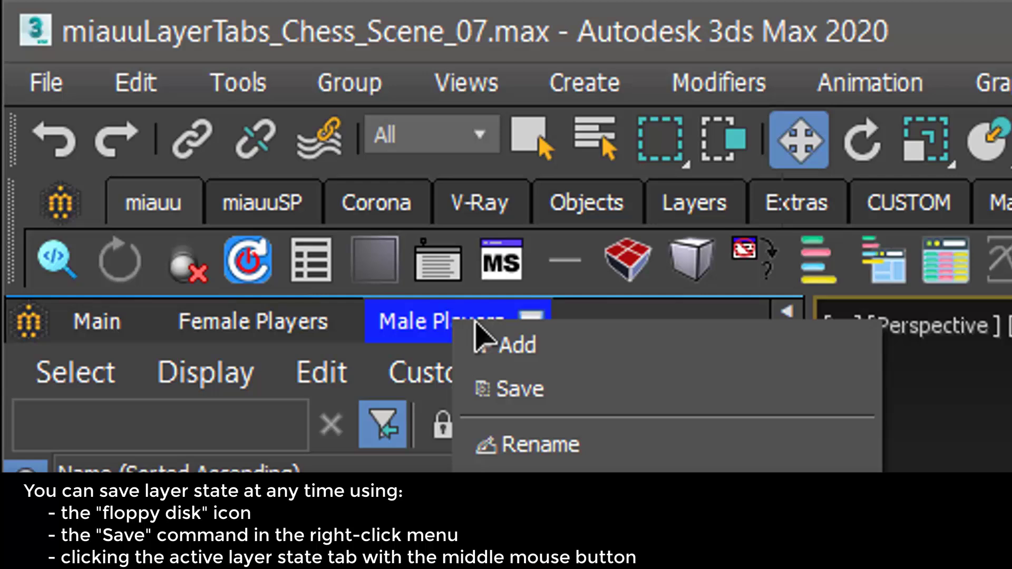
click(640, 392)
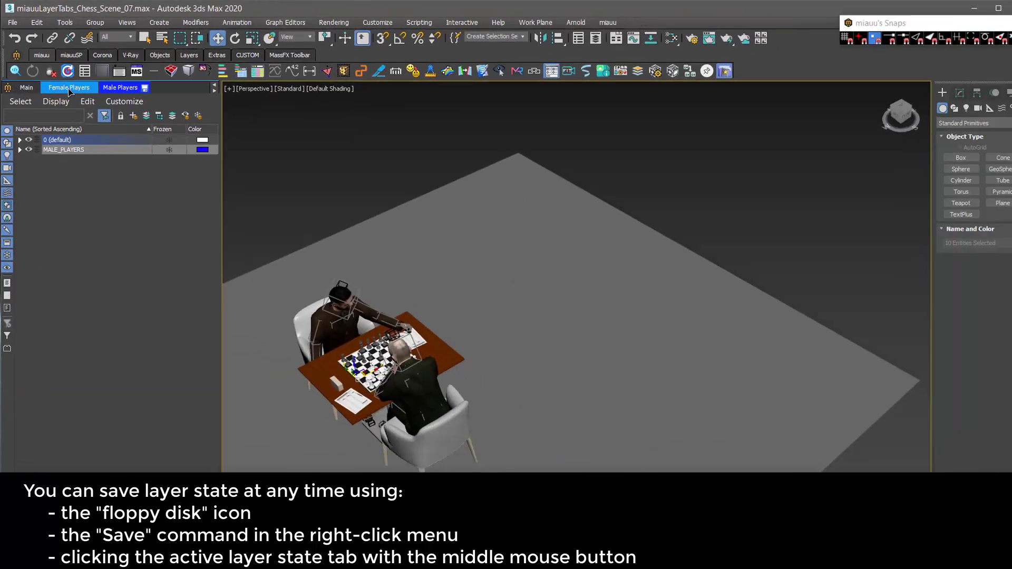
Switch to the Female Players layer state and set the color of the FEMALE_PLAYERS layer and all its contents to magenta
click(183, 233)
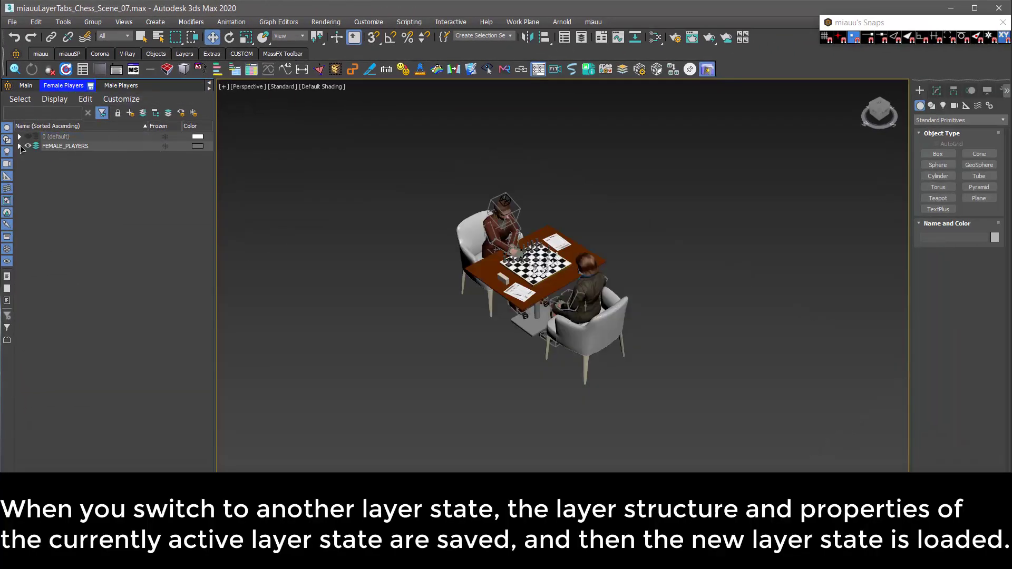
click(19, 146)
click(79, 149)
shift+click(77, 271)
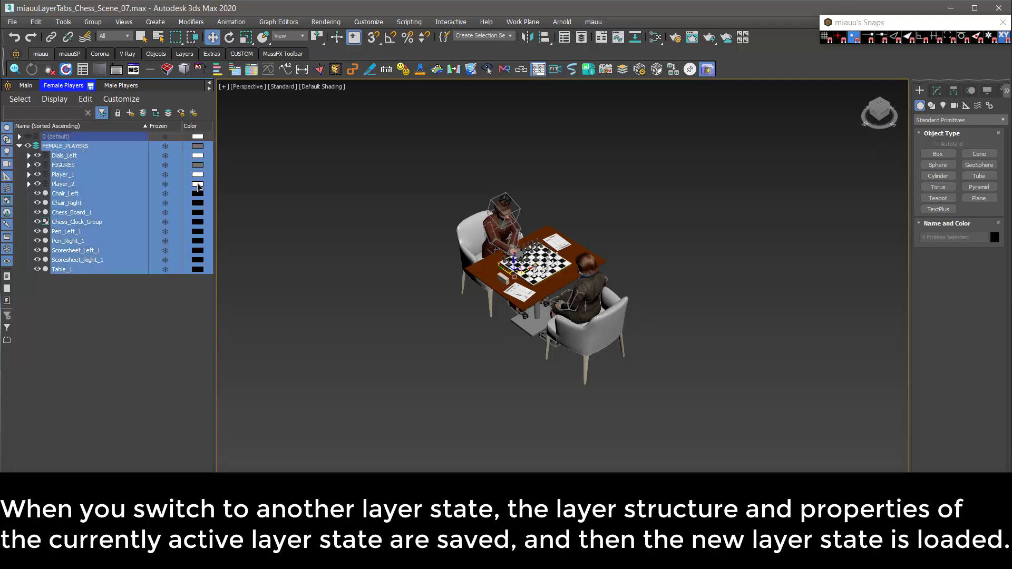
click(198, 184)
drag(308, 310, 308, 240)
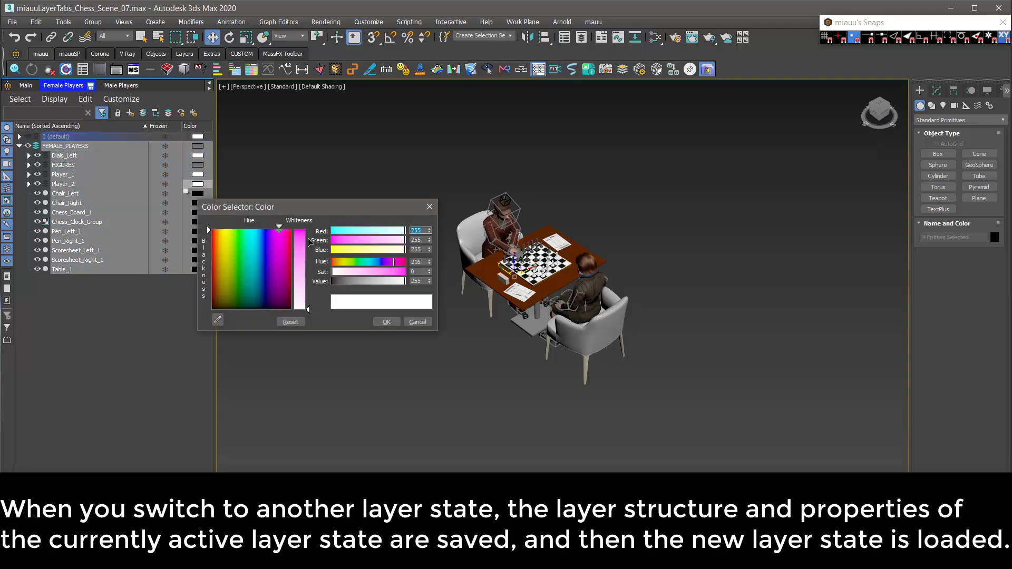
click(387, 322)
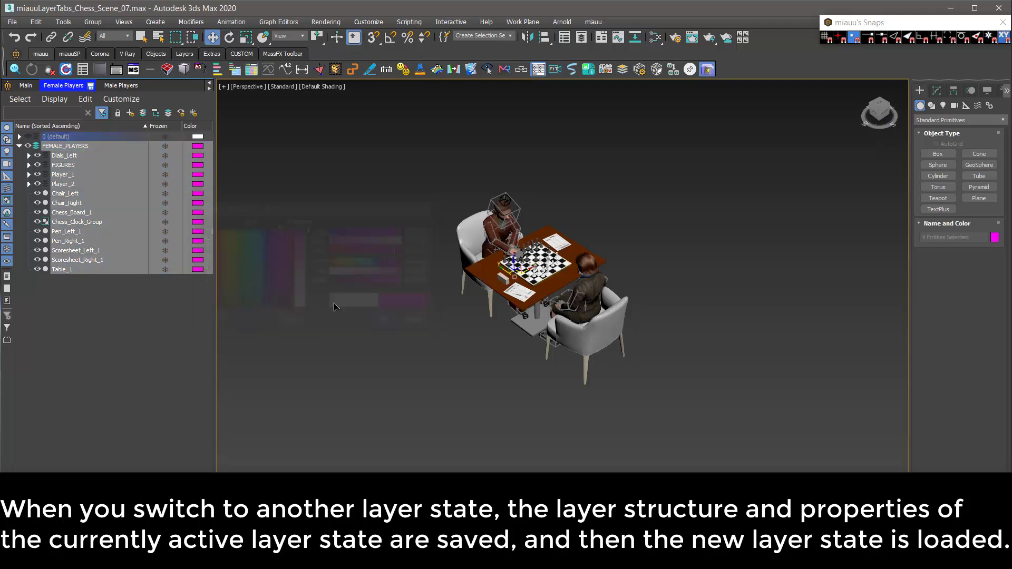
Switch through the Male Players and Female Players layer states, ending on the Main layer state
click(122, 86)
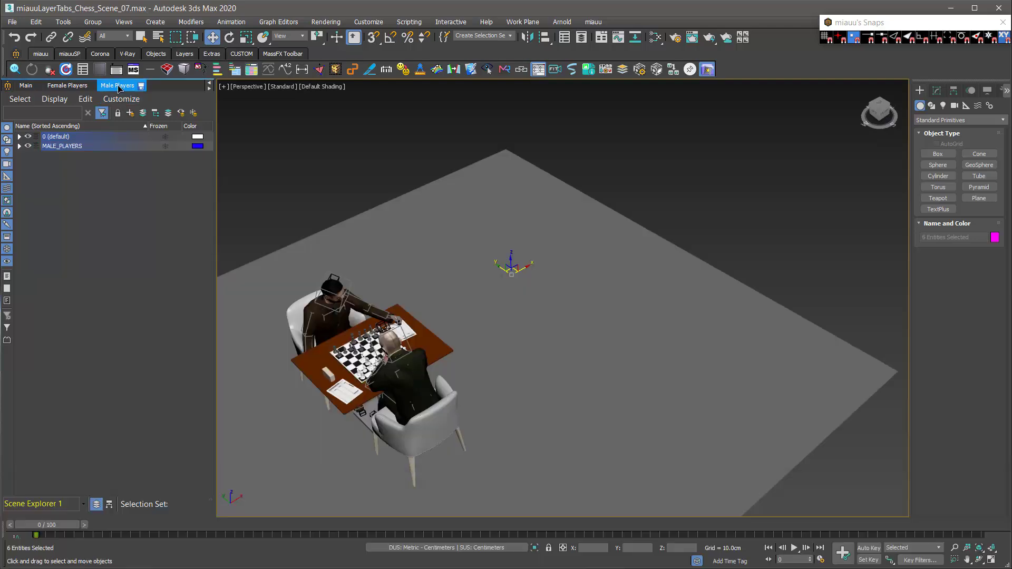
click(64, 86)
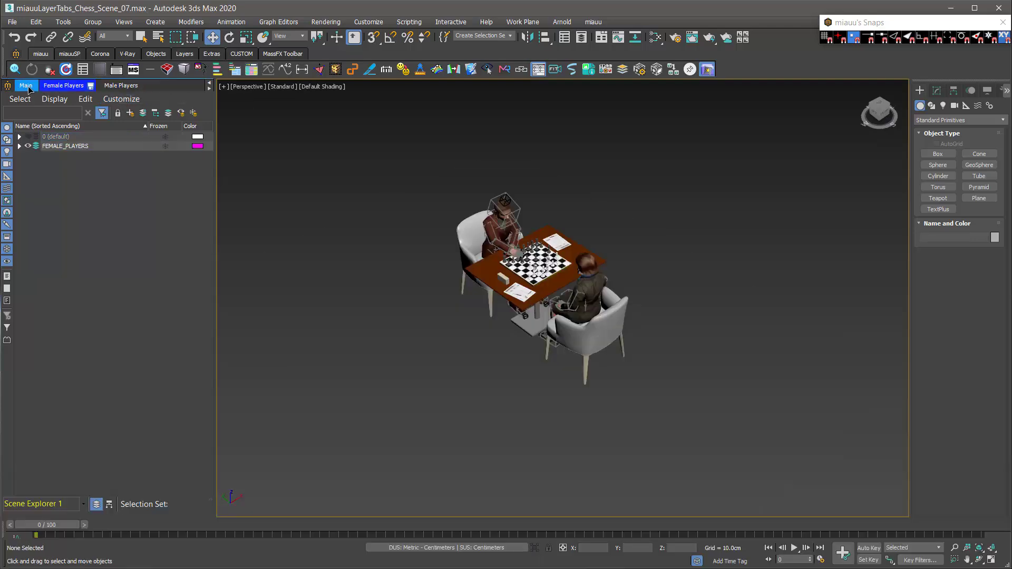
click(24, 86)
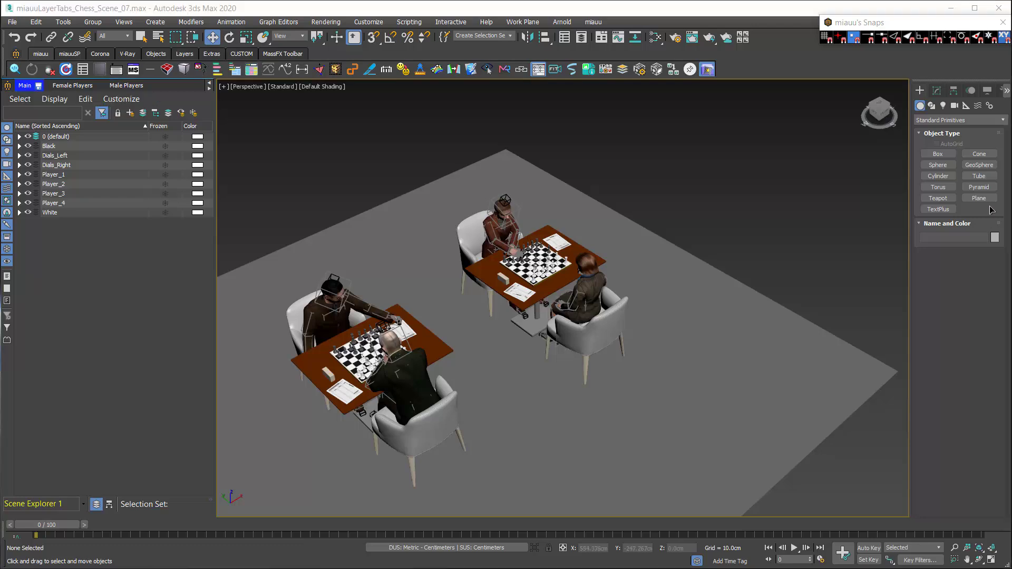
Create a small Teapot primitive on the floor near the male players' table while the Main layer state is active
click(939, 199)
scroll(435, 344, up, 5)
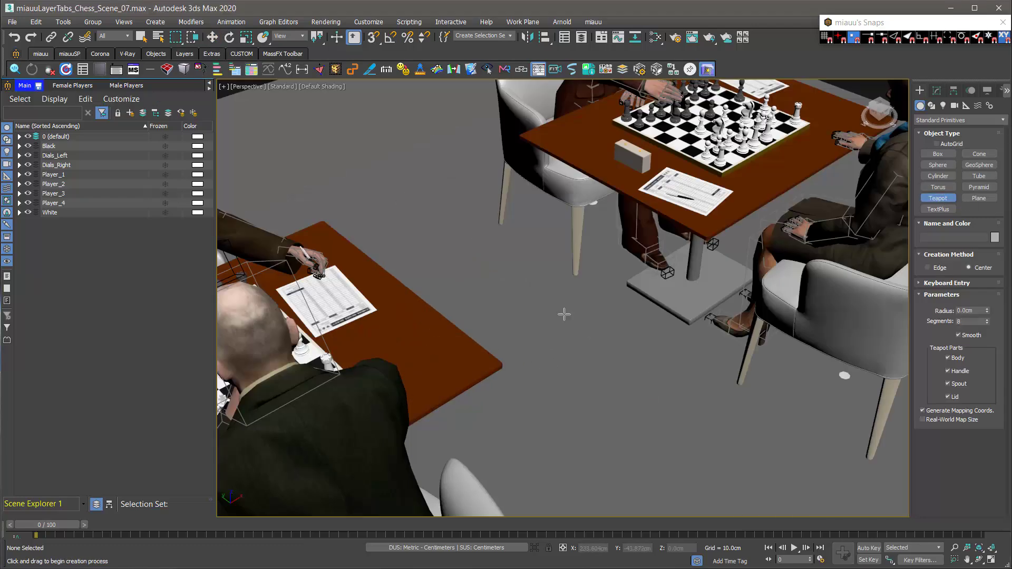
drag(436, 346, 454, 347)
key(w)
scroll(585, 219, down, 3)
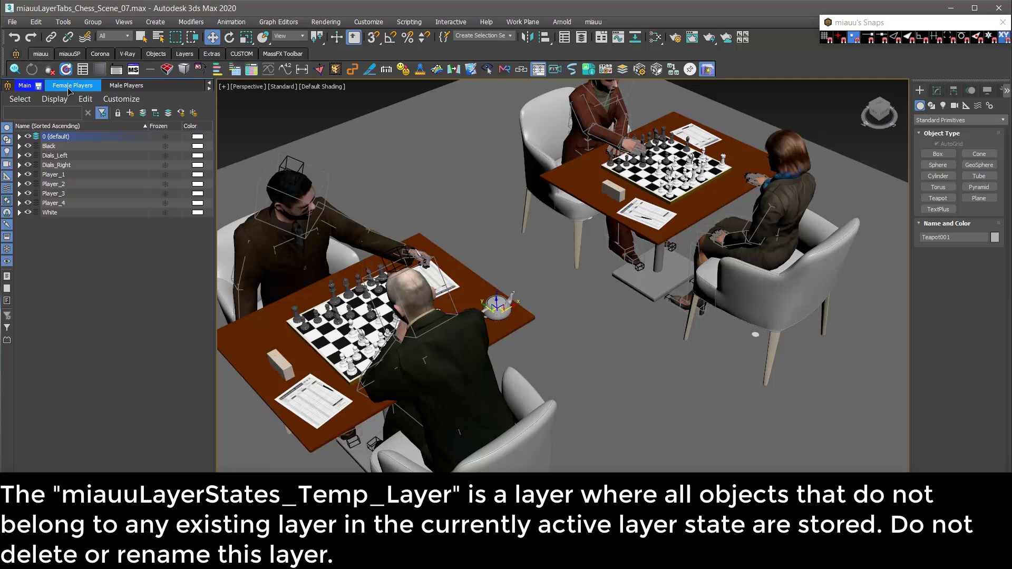
Examine miauuLayerTabs_Temp_Layer in the Female Players and Male Players layer states, toggling the layer's visibility off and on
click(71, 86)
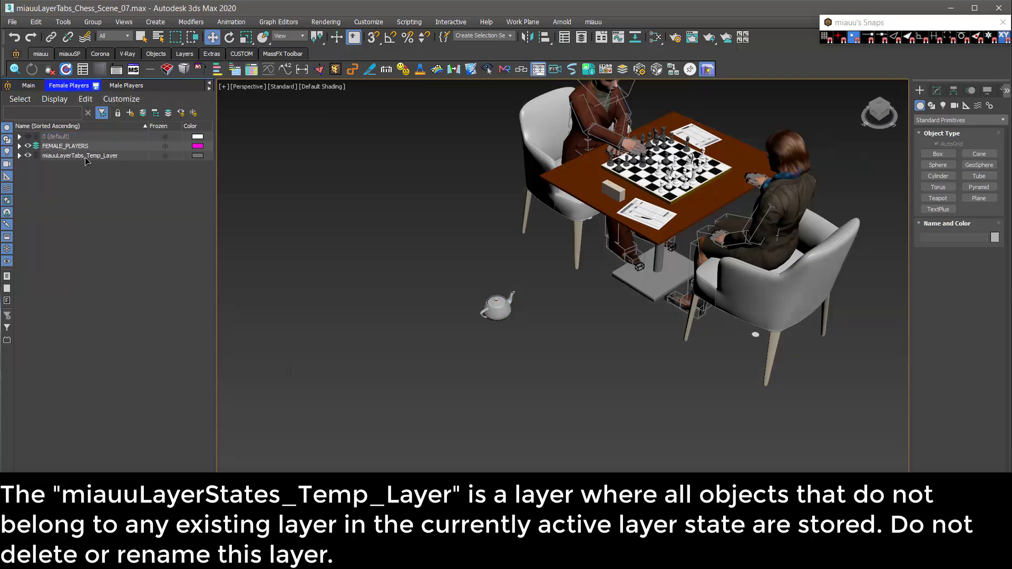
click(20, 156)
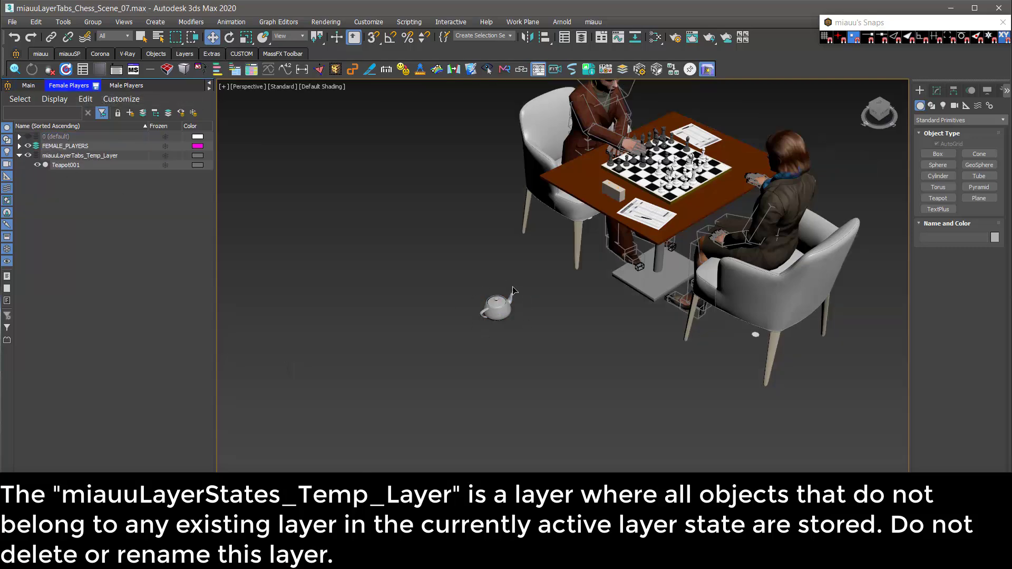
click(28, 156)
click(28, 156)
click(126, 86)
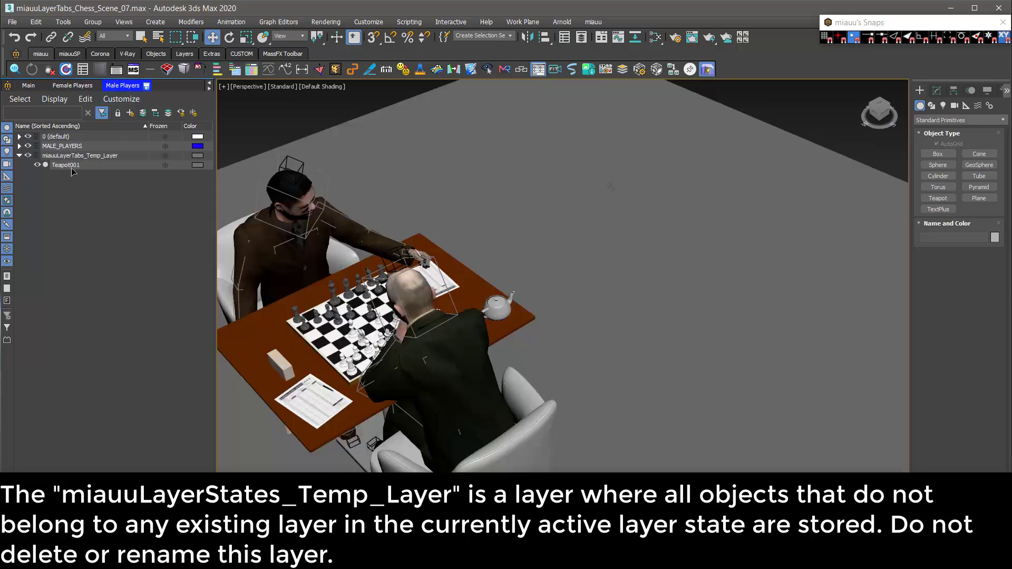
Switch to the Main layer state and add two new layer states named Cameras and Lights
click(29, 87)
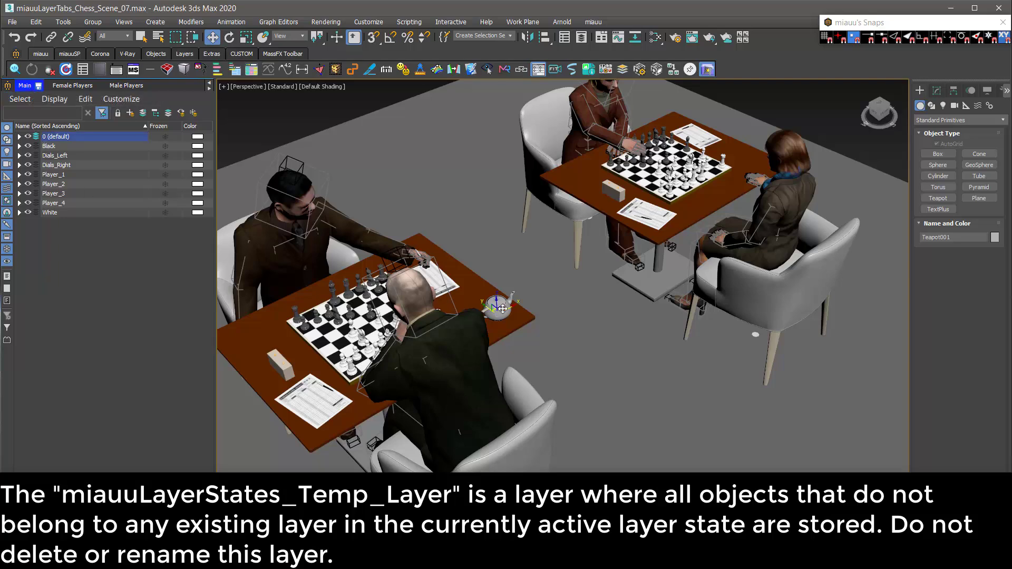
text(s)
key(Return)
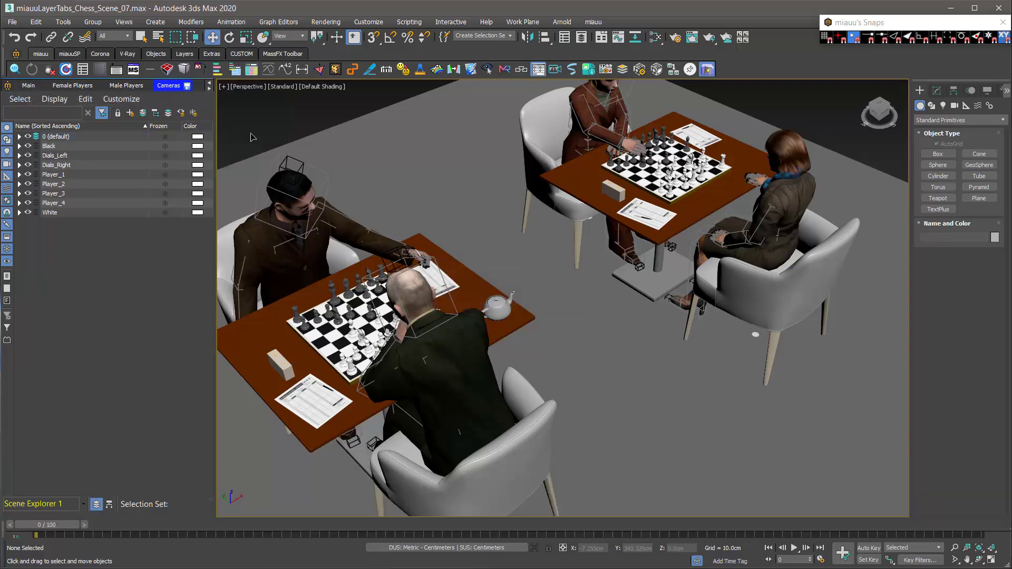
click(209, 86)
click(259, 188)
text(Lights)
click(466, 301)
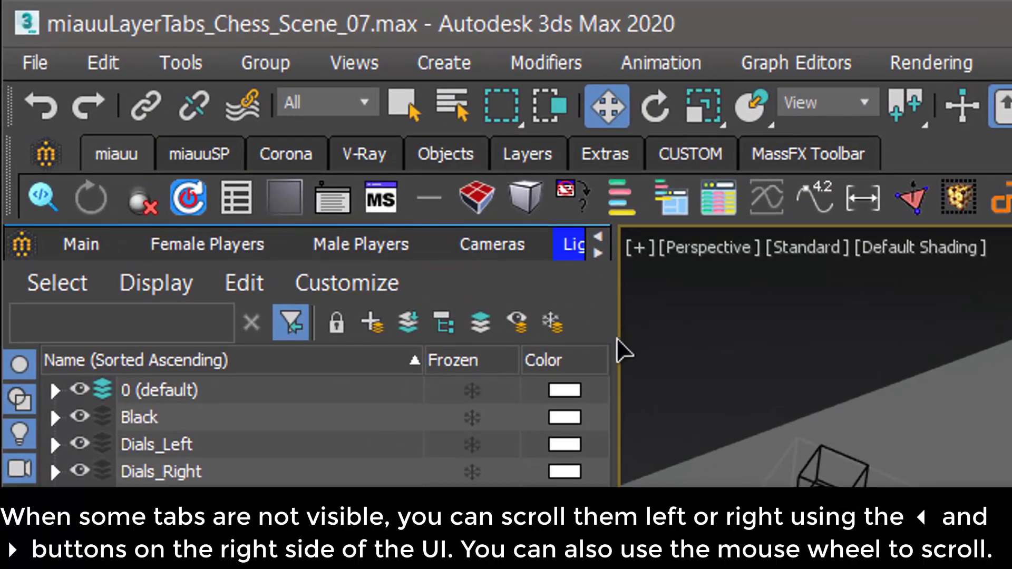
Narrow the Scene Explorer, scroll through the layer state tabs in both directions, and widen it again to fit all tabs
drag(611, 346, 460, 346)
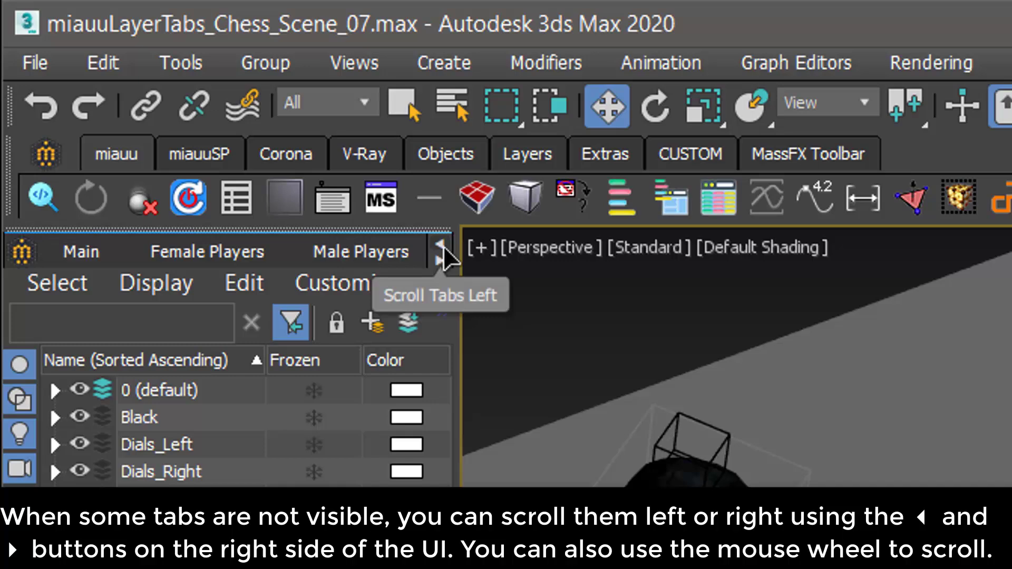
click(439, 258)
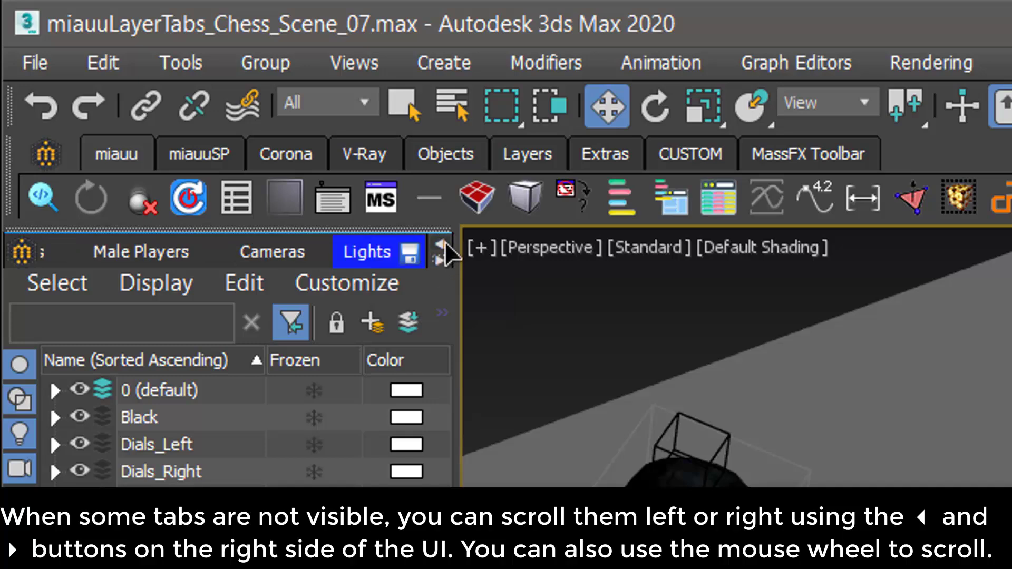
click(443, 242)
scroll(326, 251, down, 2)
scroll(326, 251, up, 2)
scroll(326, 251, down, 2)
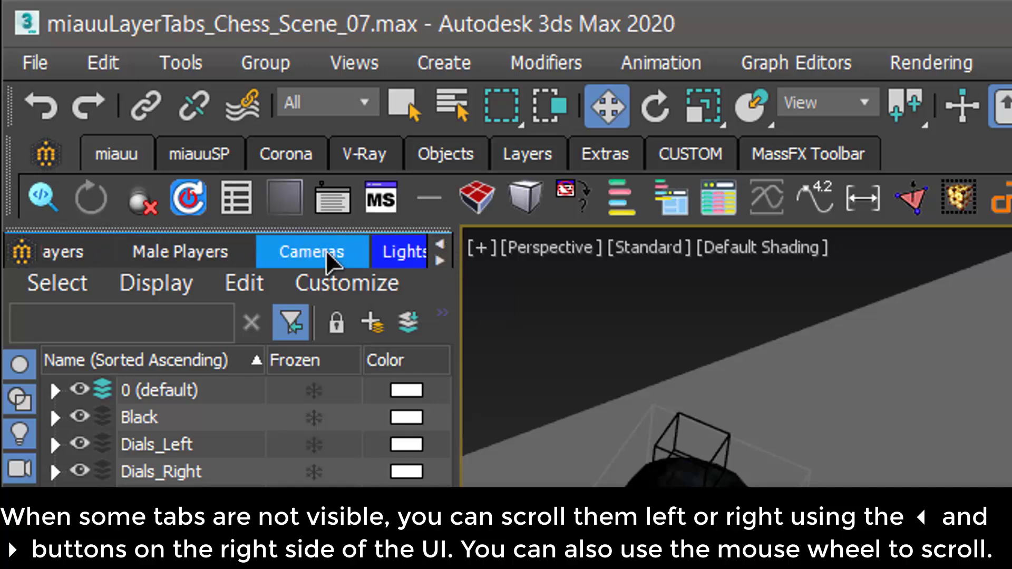
scroll(326, 251, up, 2)
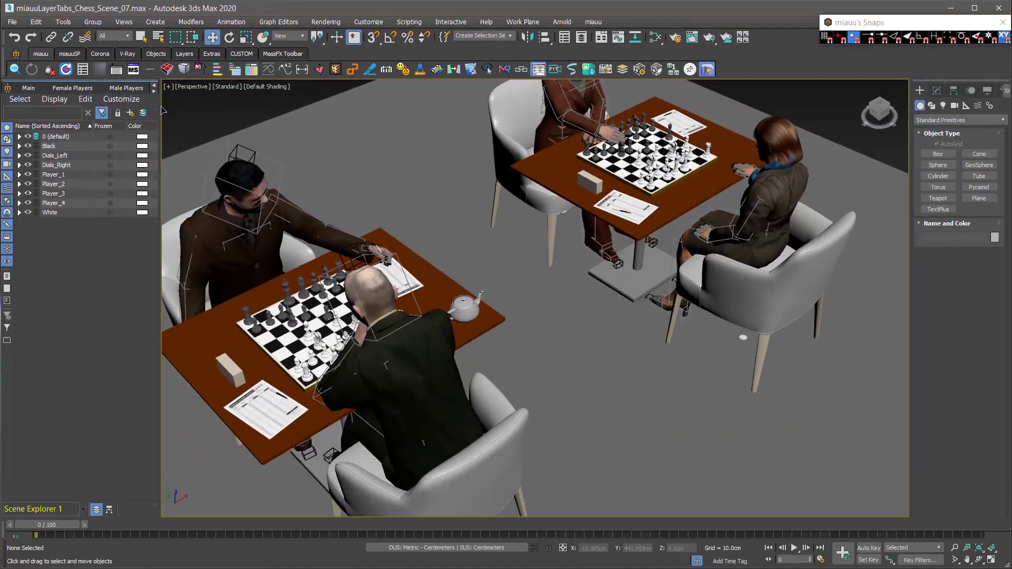
drag(161, 111, 240, 113)
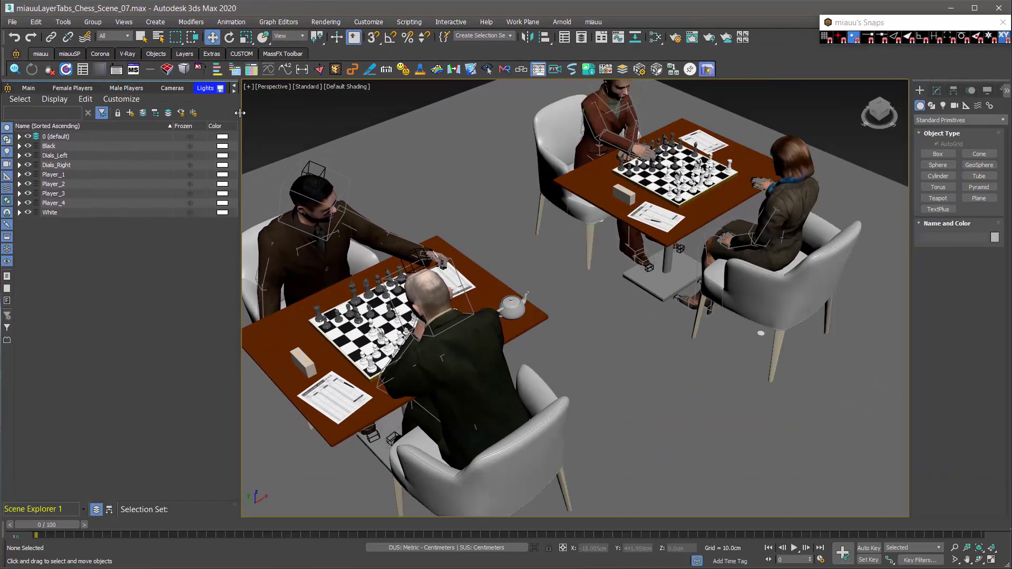
Switch to the Main layer state and nest all layers from Black to White under the 0 (default) layer
click(34, 91)
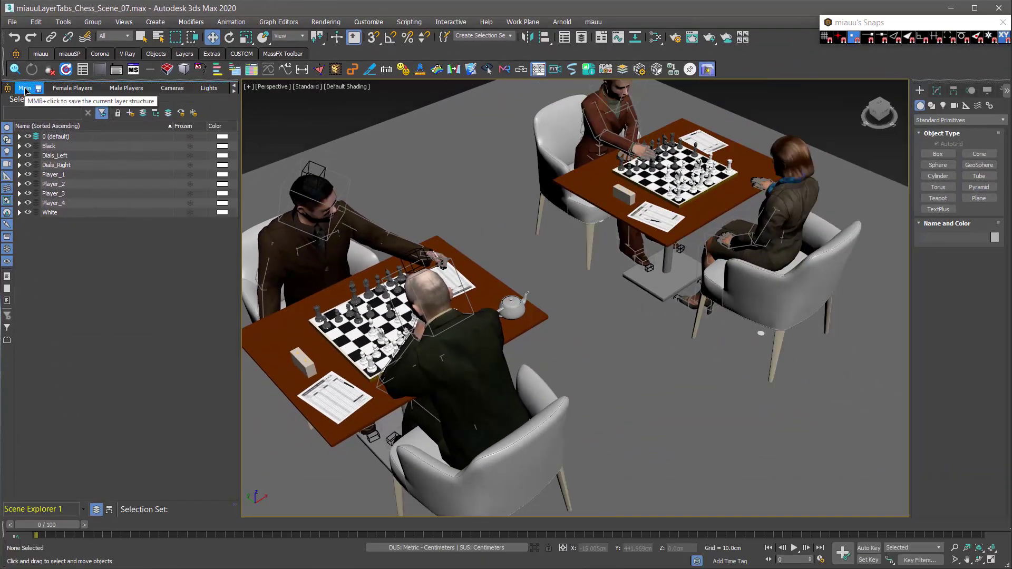
click(52, 214)
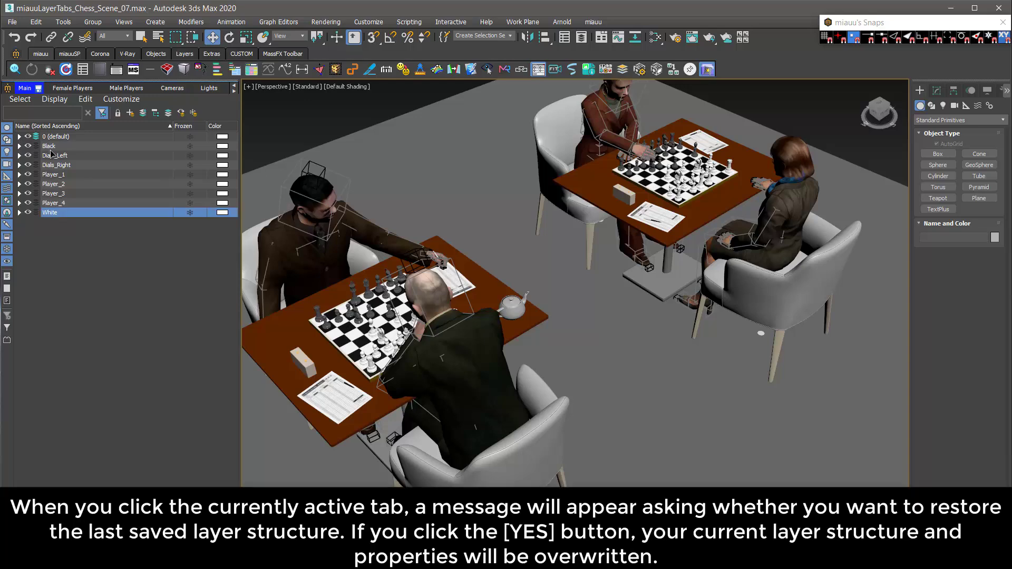
shift+click(55, 153)
drag(53, 149, 66, 138)
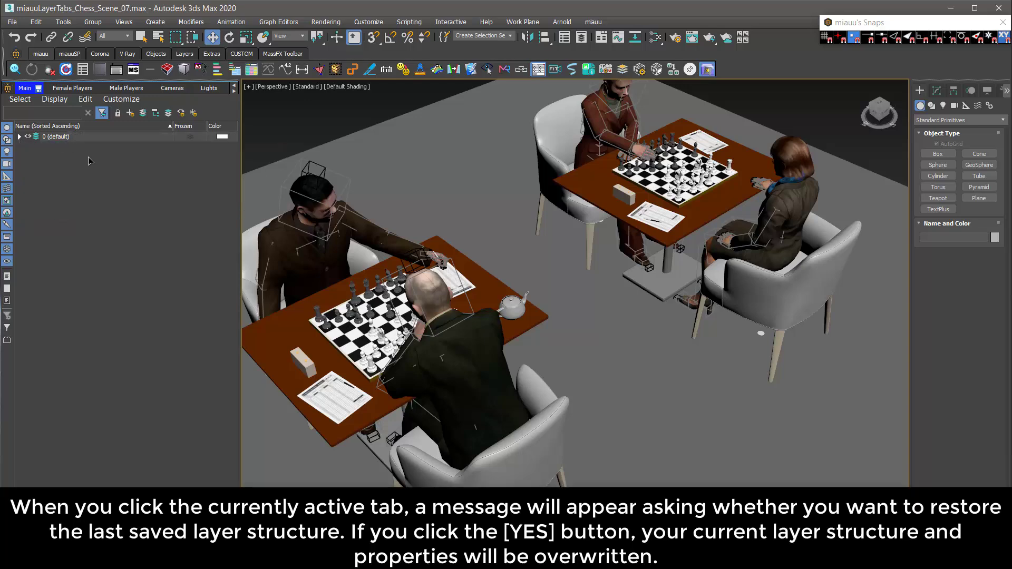
Reload the last saved layer structure of the Main layer state, overwriting the current layers
click(23, 90)
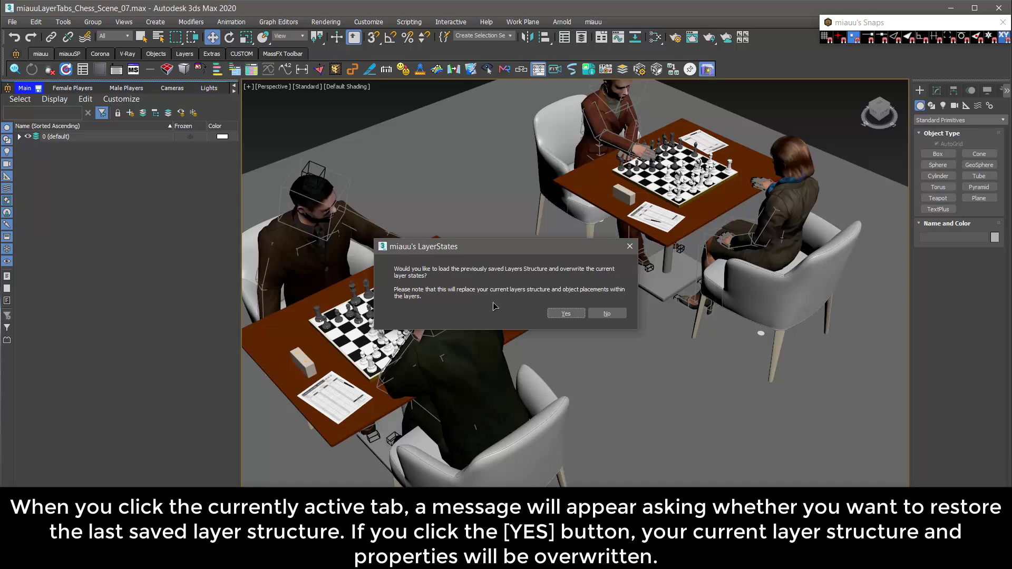
click(565, 313)
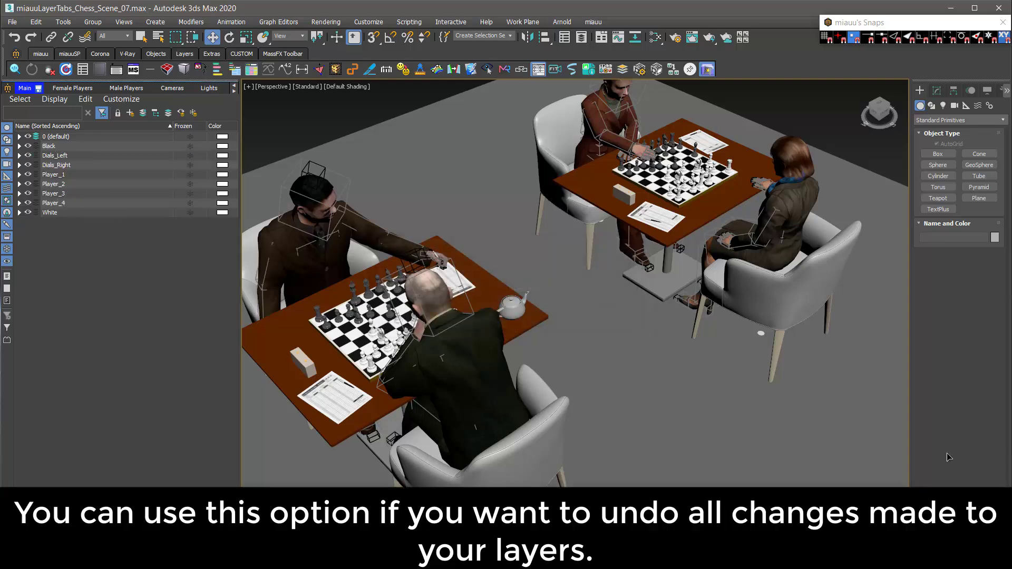
Rename the Cameras layer state to CAMS
right_click(172, 90)
click(200, 108)
text(C)
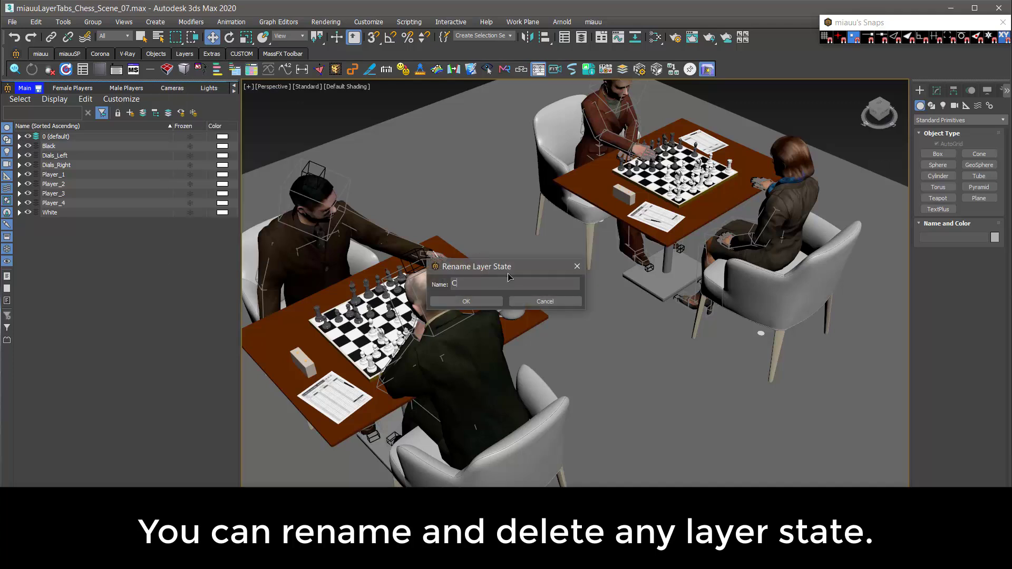
text(AMS)
click(494, 299)
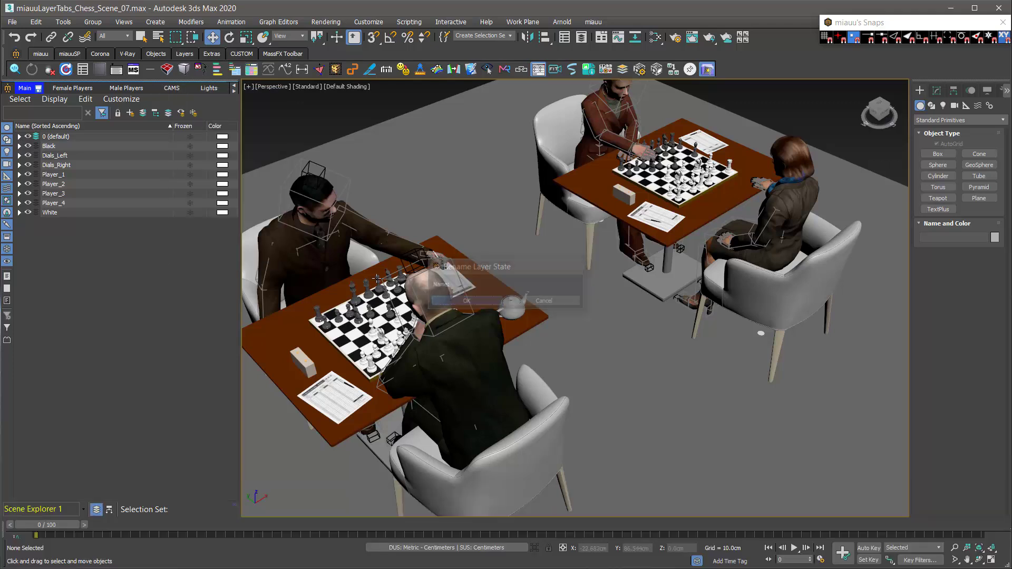
Move the Lights layer state ahead of CAMS and return it to its place after CAMS
right_click(209, 89)
click(255, 139)
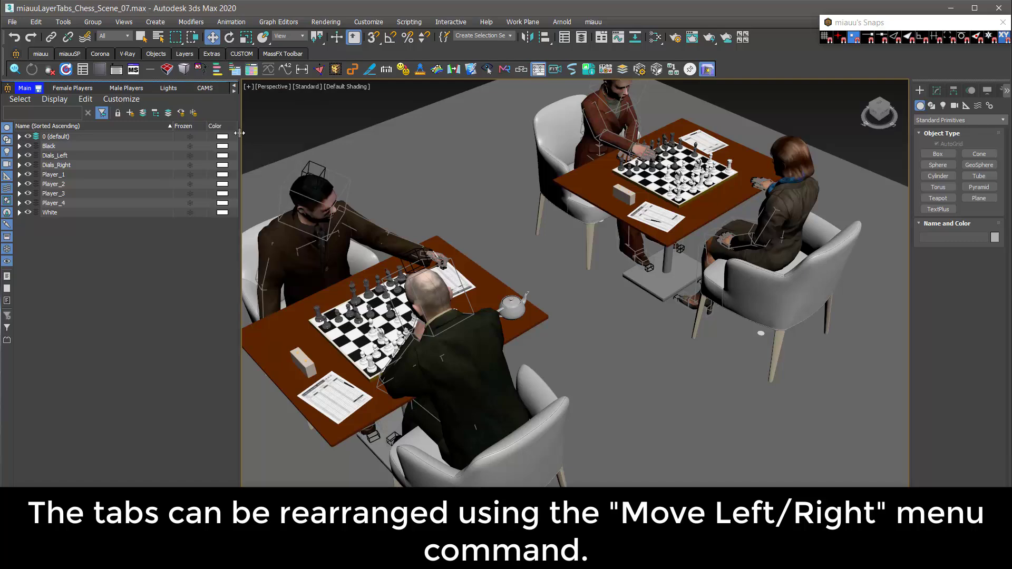
right_click(170, 88)
click(215, 152)
Customize the Male Players layer state by setting its tab text color to cyan
right_click(131, 91)
click(166, 163)
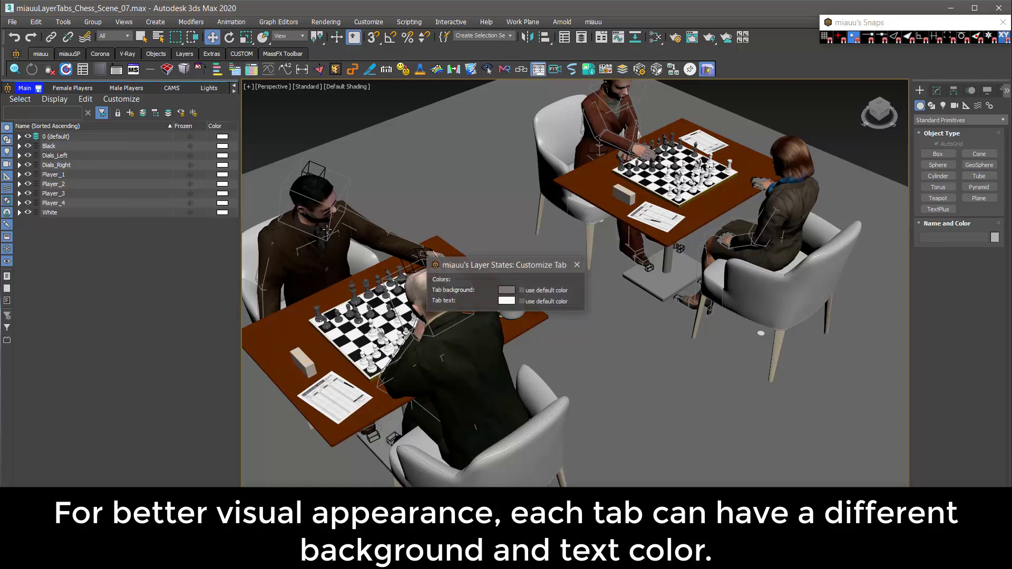
click(507, 301)
click(254, 235)
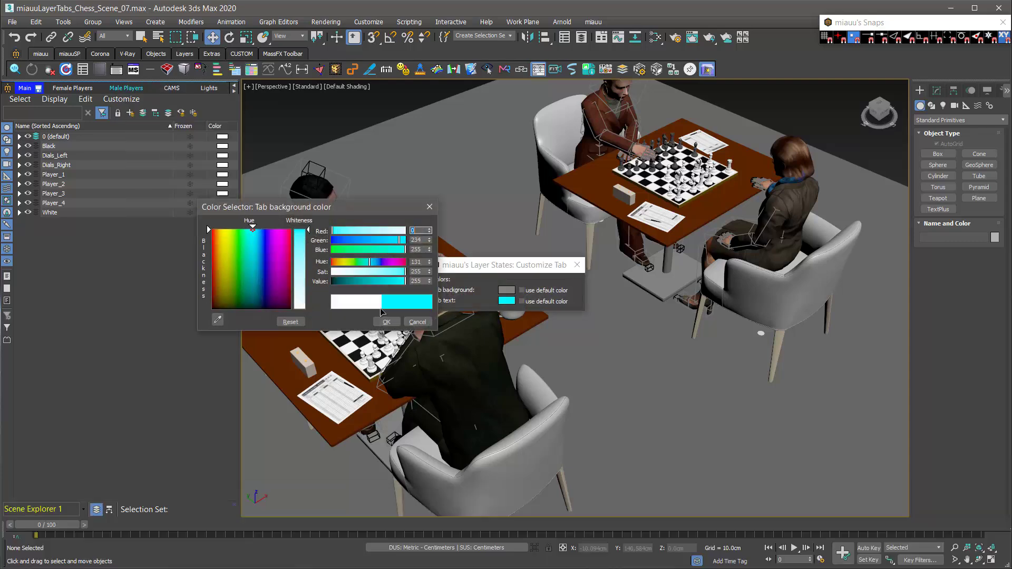
click(290, 323)
Set the Female Players tab background color to magenta-purple, and switch to that layer state and back to Main
right_click(72, 88)
click(131, 164)
click(506, 290)
click(289, 234)
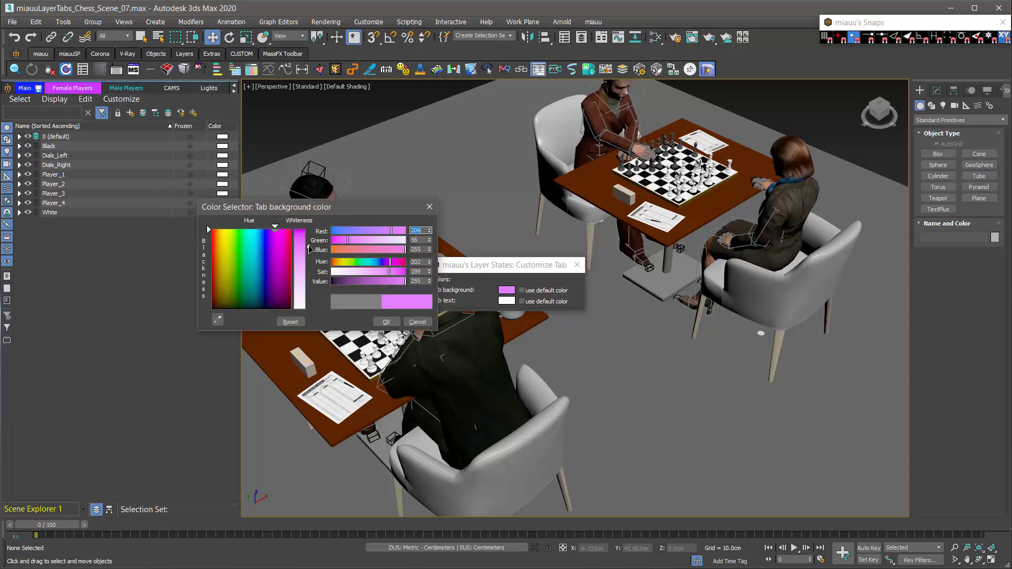
click(290, 323)
click(578, 265)
click(72, 88)
click(25, 88)
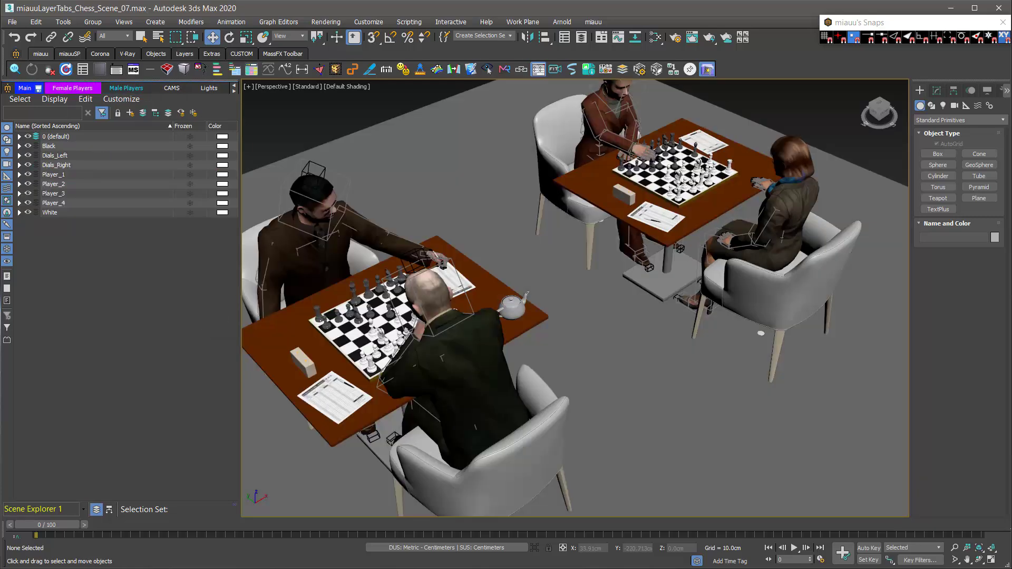
Widen the Scene Explorer and set the Layer States interface background color to orange in its settings
drag(240, 118, 336, 118)
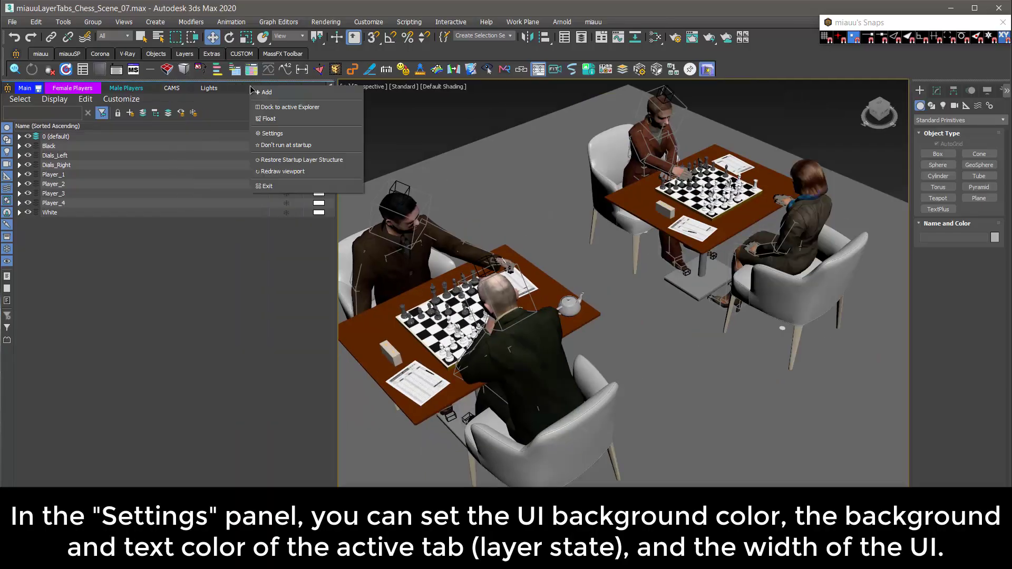
right_click(251, 89)
click(274, 134)
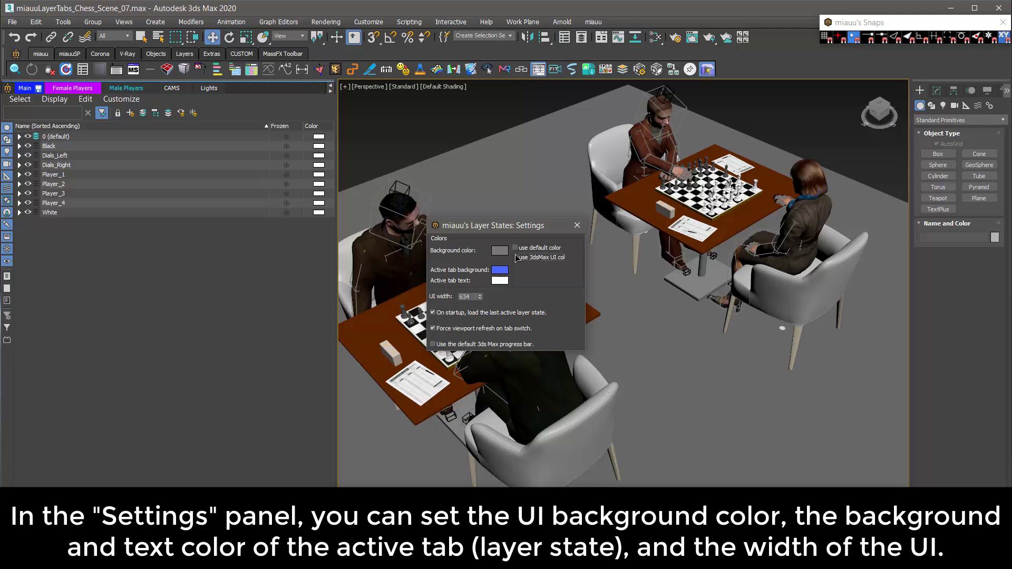
click(500, 251)
click(387, 323)
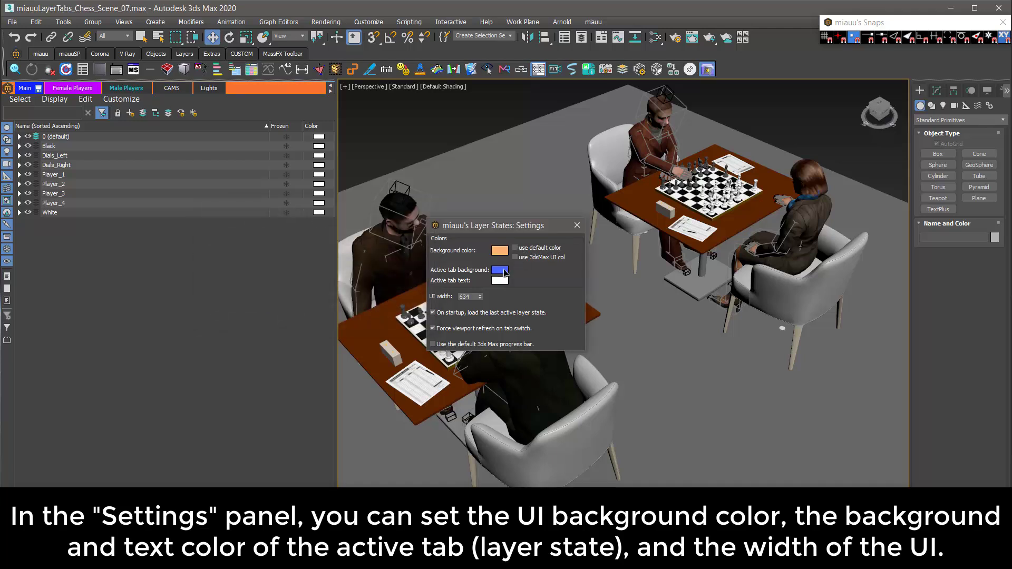
Set the active tab background color to cyan and the active tab text color to red
click(500, 270)
click(251, 233)
click(386, 322)
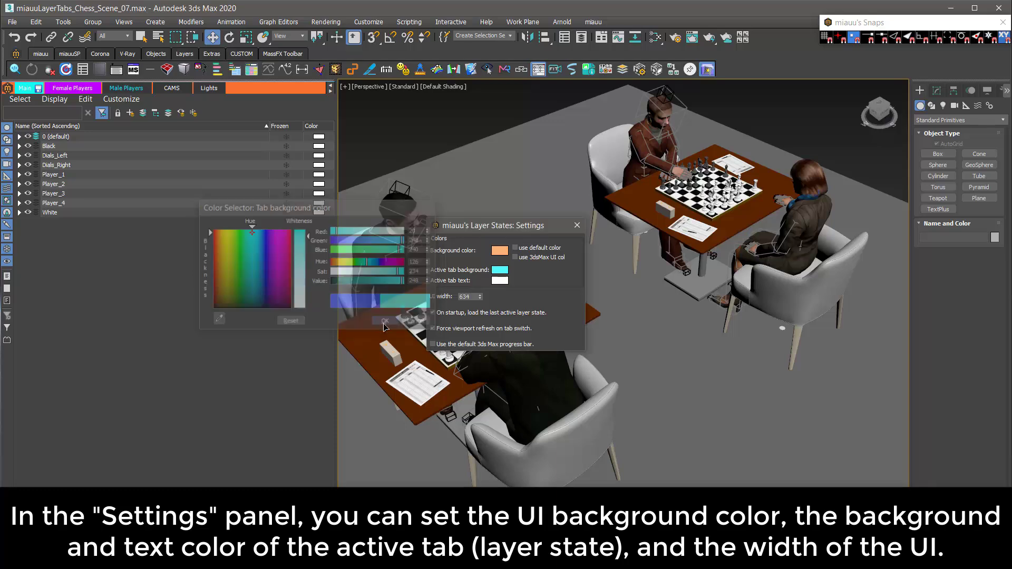
click(500, 281)
click(215, 233)
click(386, 323)
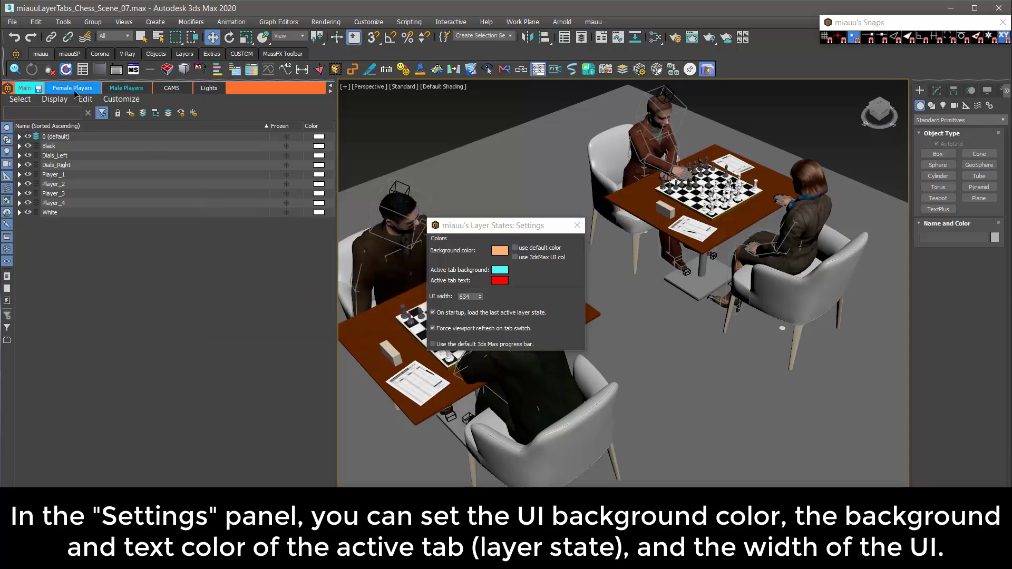
Switch to the CAMS layer state and float the Layer States bar over the upper part of the viewport
click(176, 91)
right_click(253, 88)
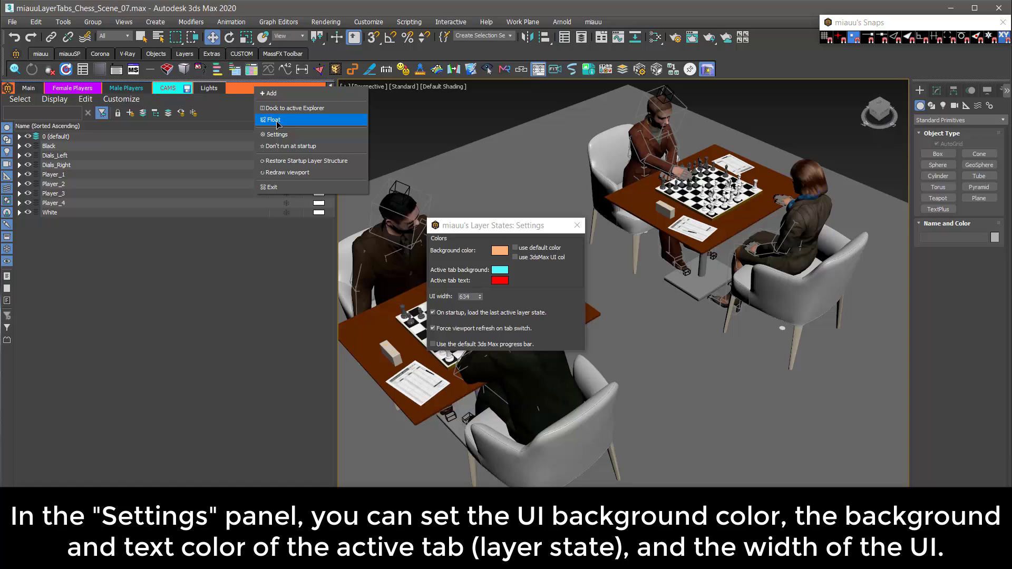
click(266, 117)
drag(295, 142, 583, 143)
Enable loading the last active layer state on startup in the Layer States settings, and switch to the Main layer state
right_click(580, 143)
click(622, 189)
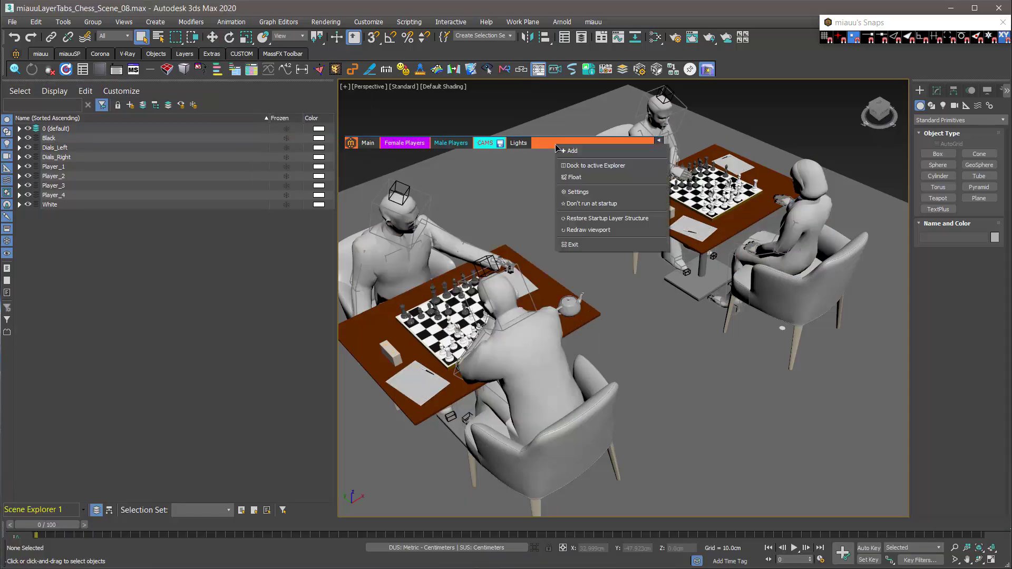
click(581, 191)
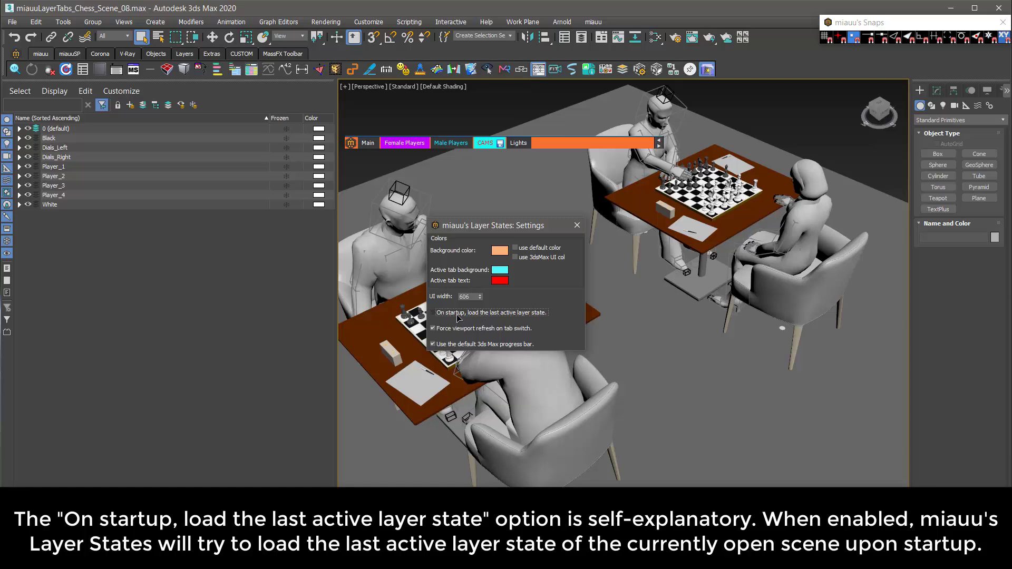
click(367, 145)
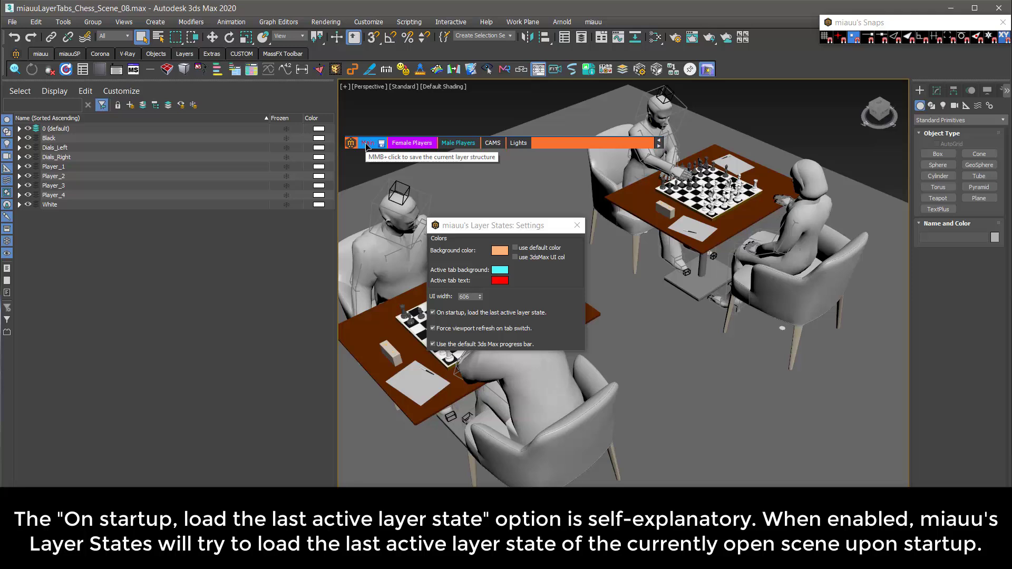
Exit Layer States and save the scene
right_click(557, 144)
click(575, 246)
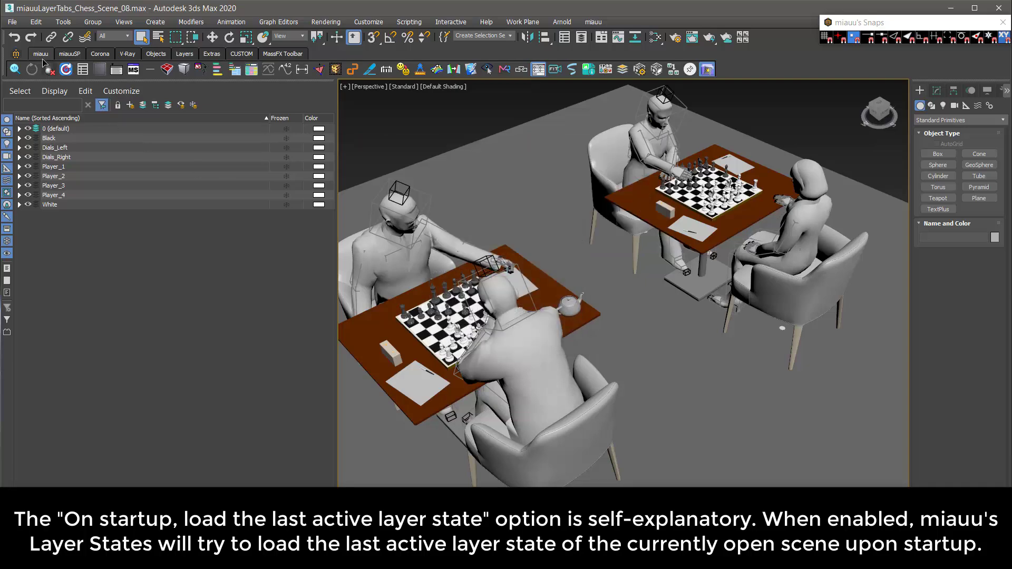
click(12, 22)
click(21, 114)
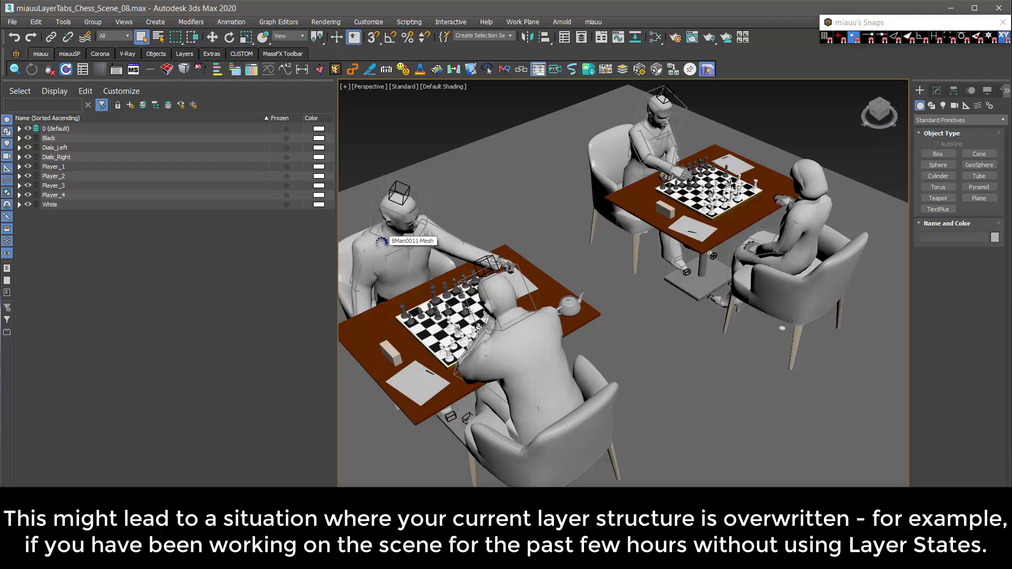
Nest the Player_1 to Player_4, White, Dials_Left and Dials_Right layers under the Black layer
click(51, 204)
shift+click(55, 170)
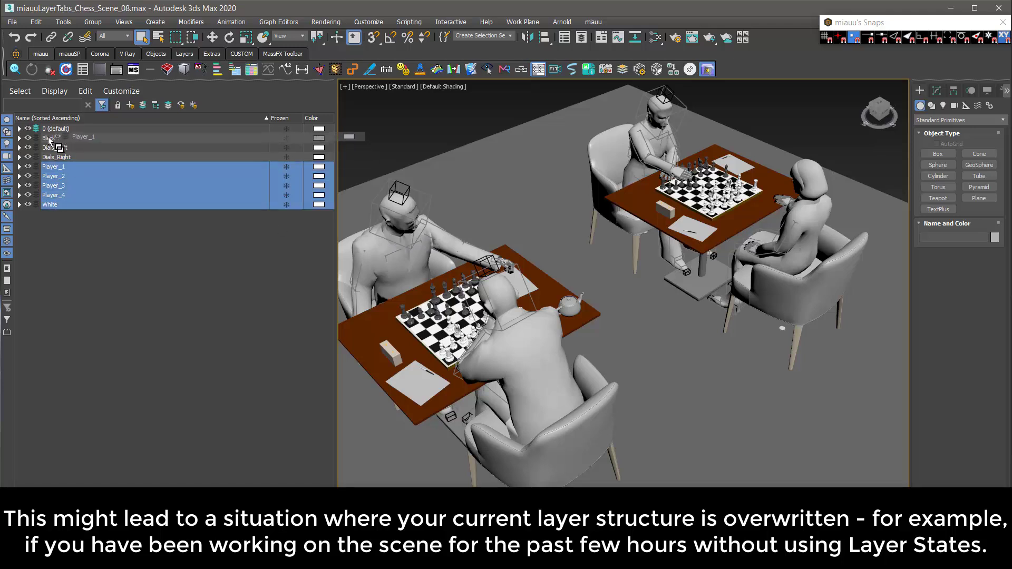
key(Delete)
shift+click(59, 150)
key(Delete)
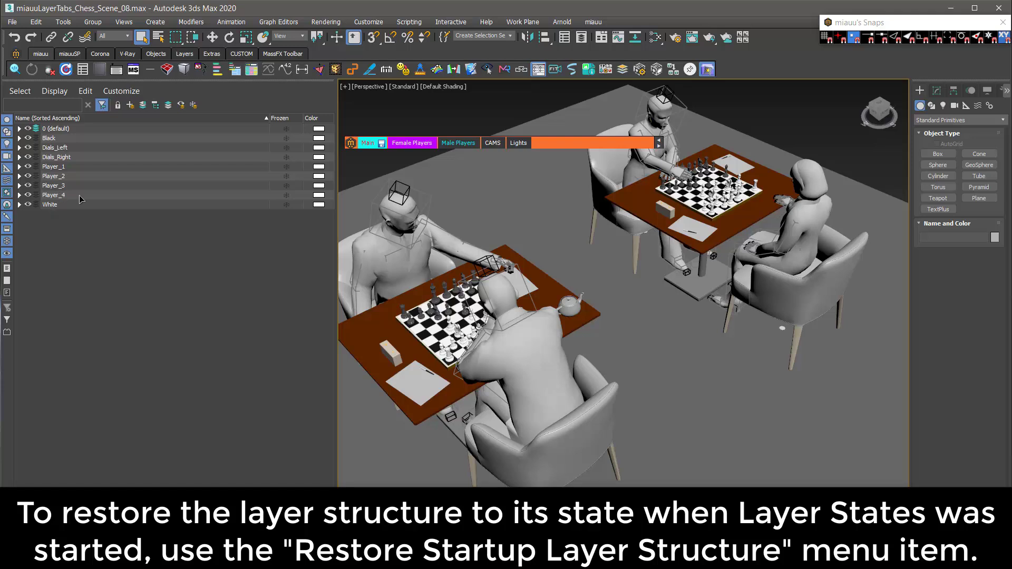
Restore the layer structure that existed when Layer States was started
right_click(567, 146)
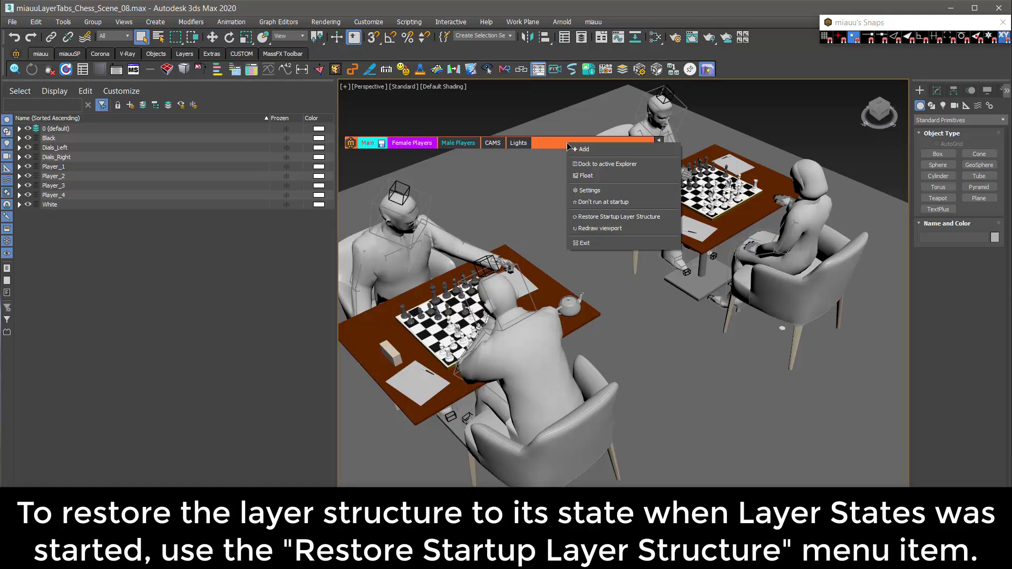
click(640, 217)
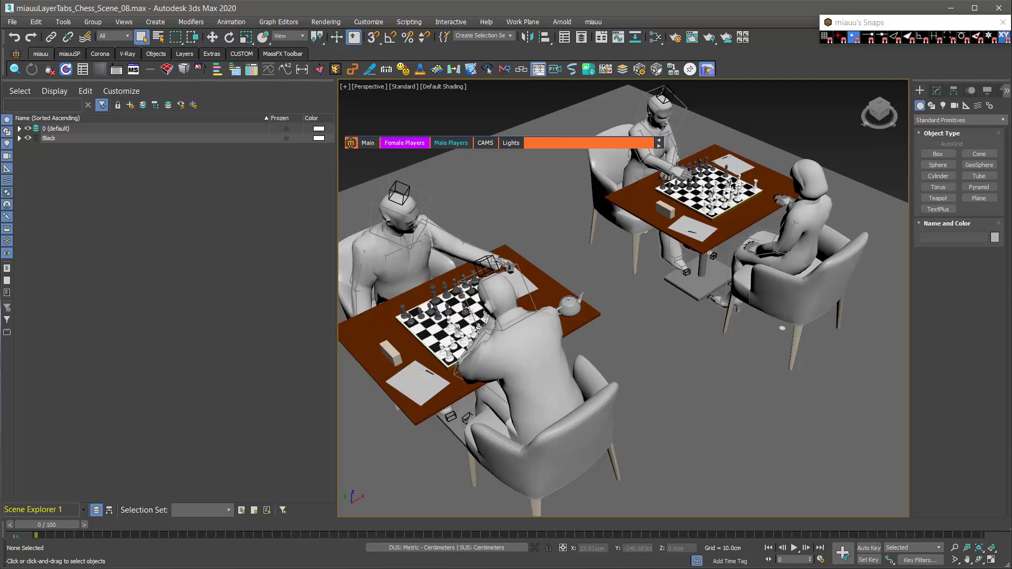
Switch to the Main layer state and enable forced viewport refresh on tab switch in the Layer States settings
click(368, 144)
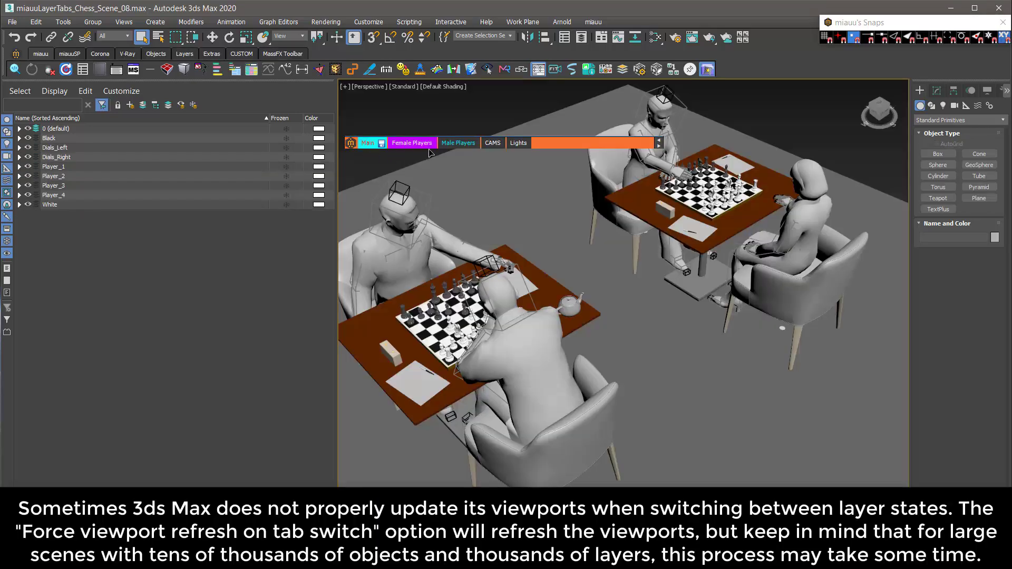
right_click(546, 150)
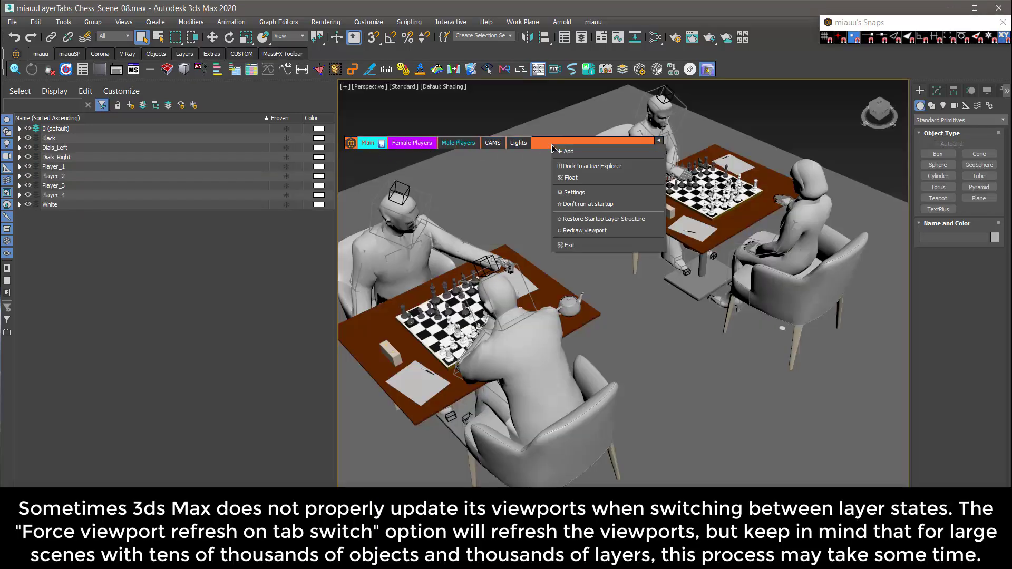
click(587, 195)
click(446, 330)
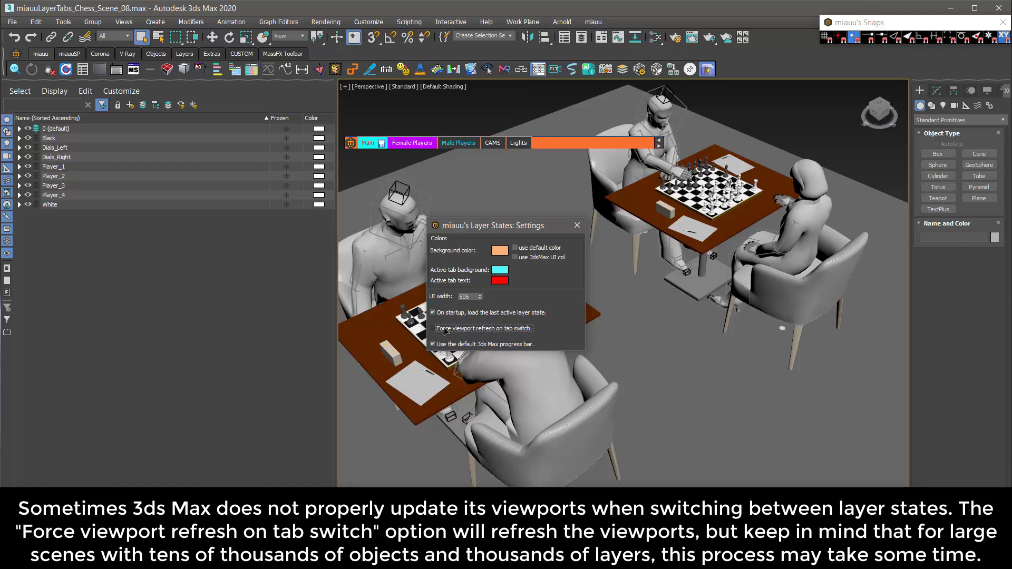
Redraw the viewport on demand through Layer States
right_click(566, 147)
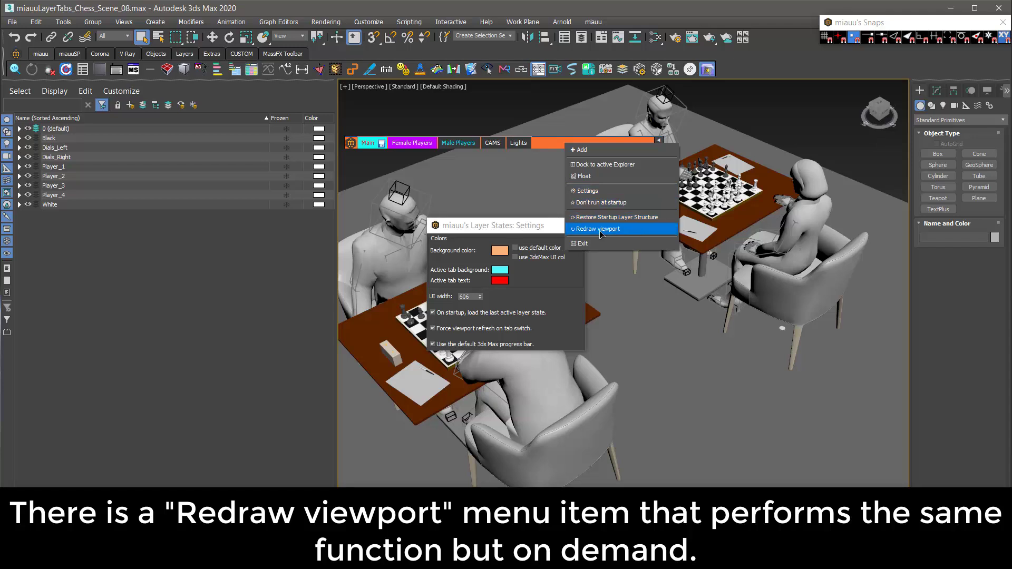
click(600, 230)
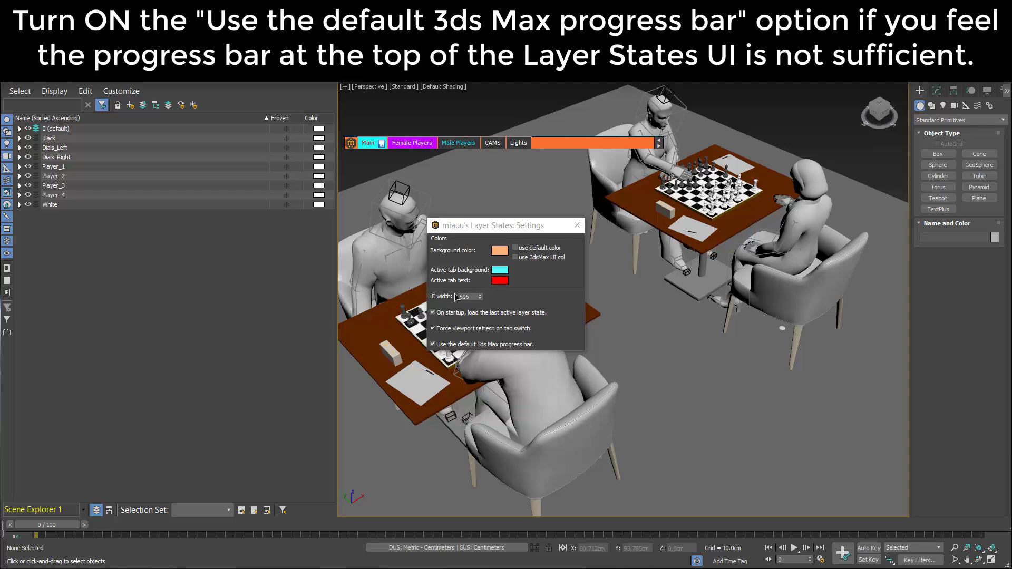
Switch to the Male Players layer state, then turn off the default 3ds Max progress bar and switch to Female Players, closing the settings
click(456, 144)
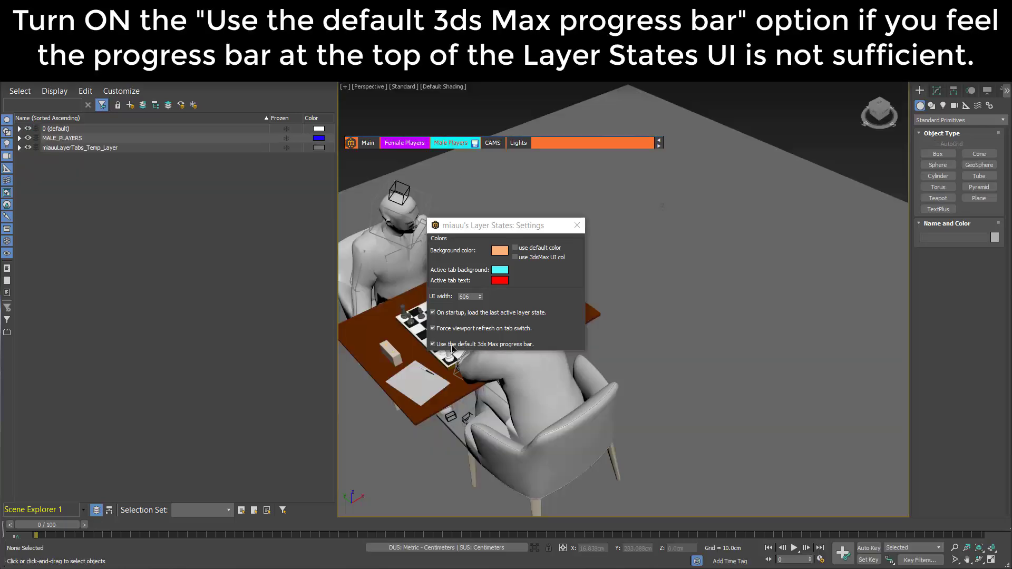
click(405, 143)
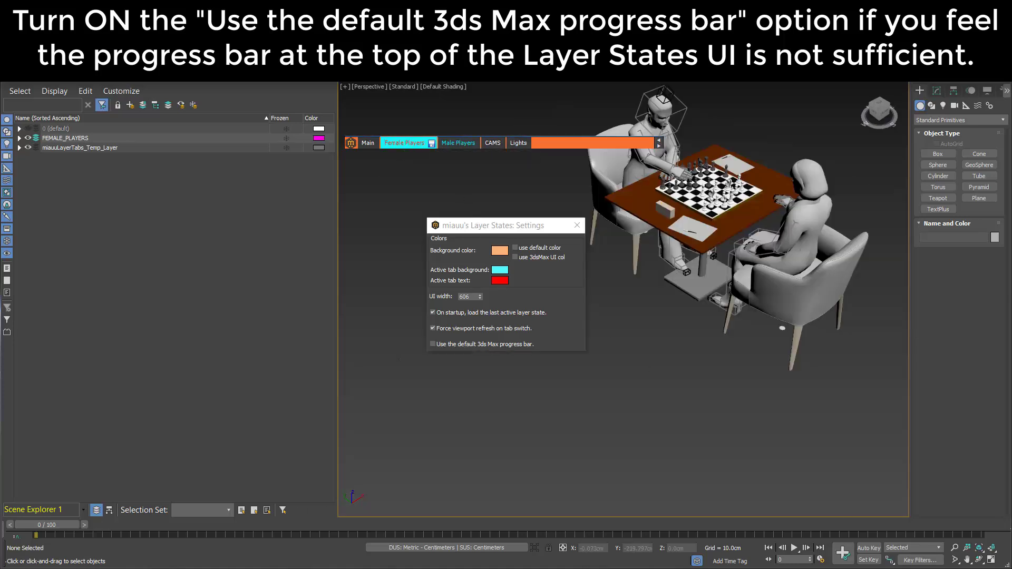
click(577, 226)
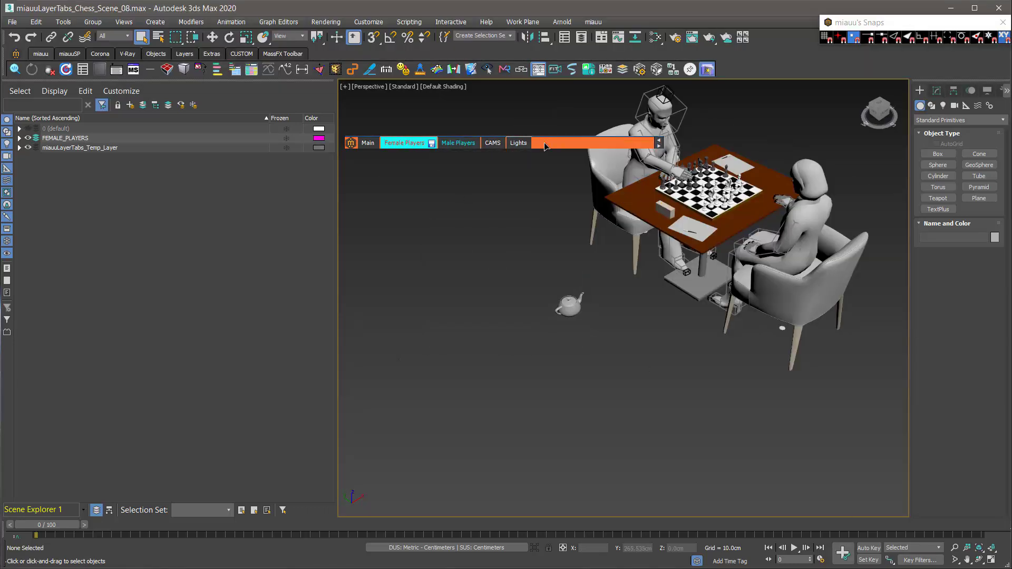